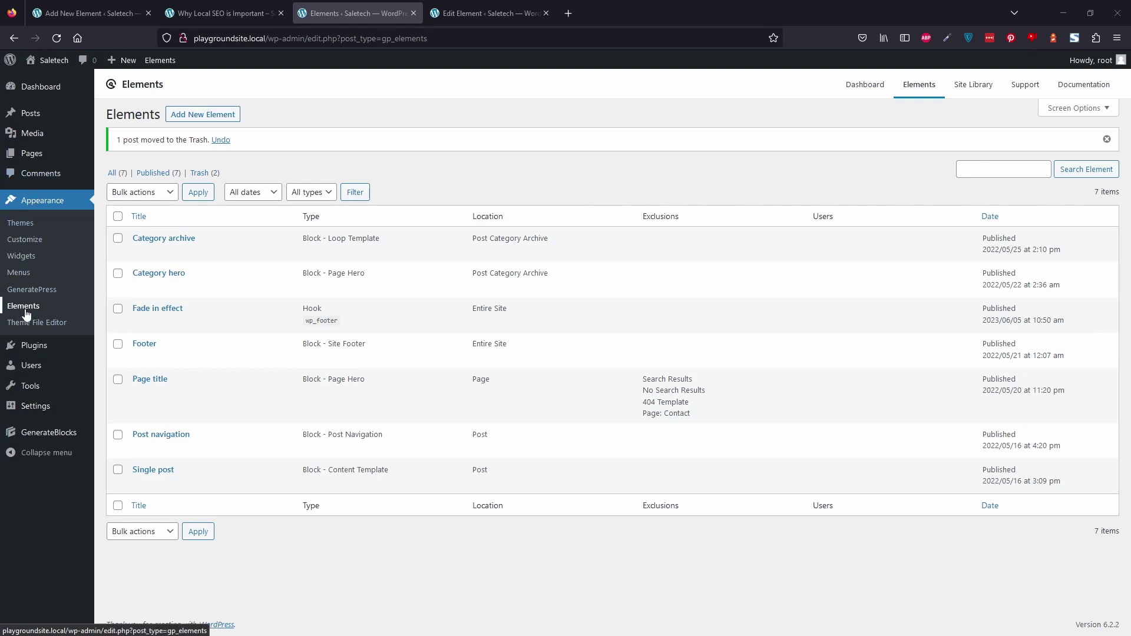
Step: Create a new GeneratePress Block element
left_click(185, 121)
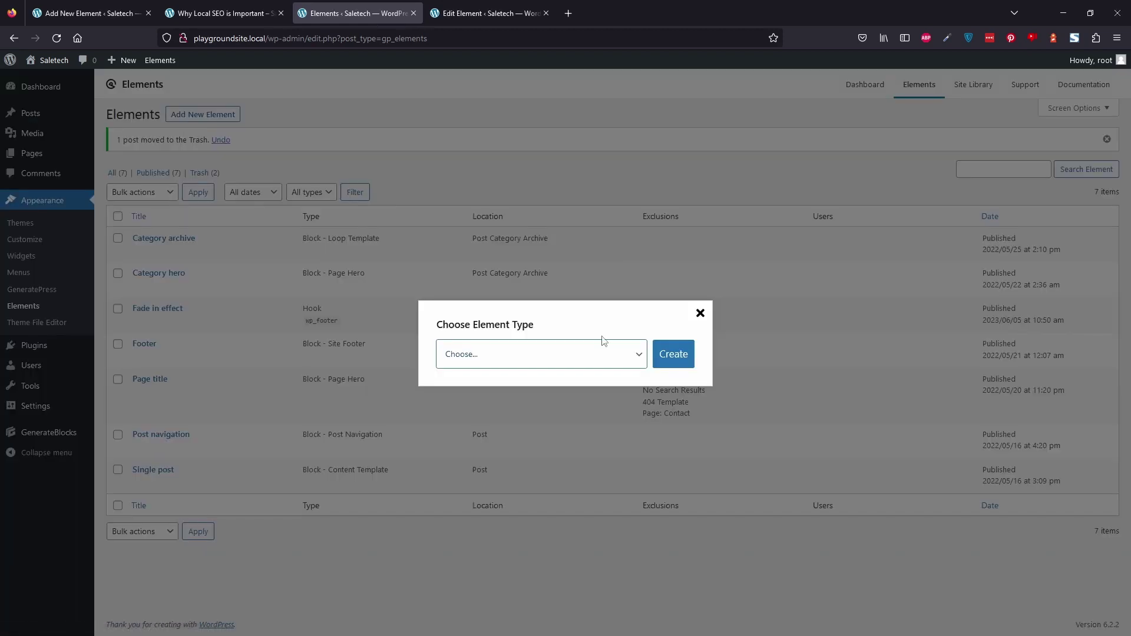
left_click(596, 354)
left_click(537, 395)
left_click(673, 354)
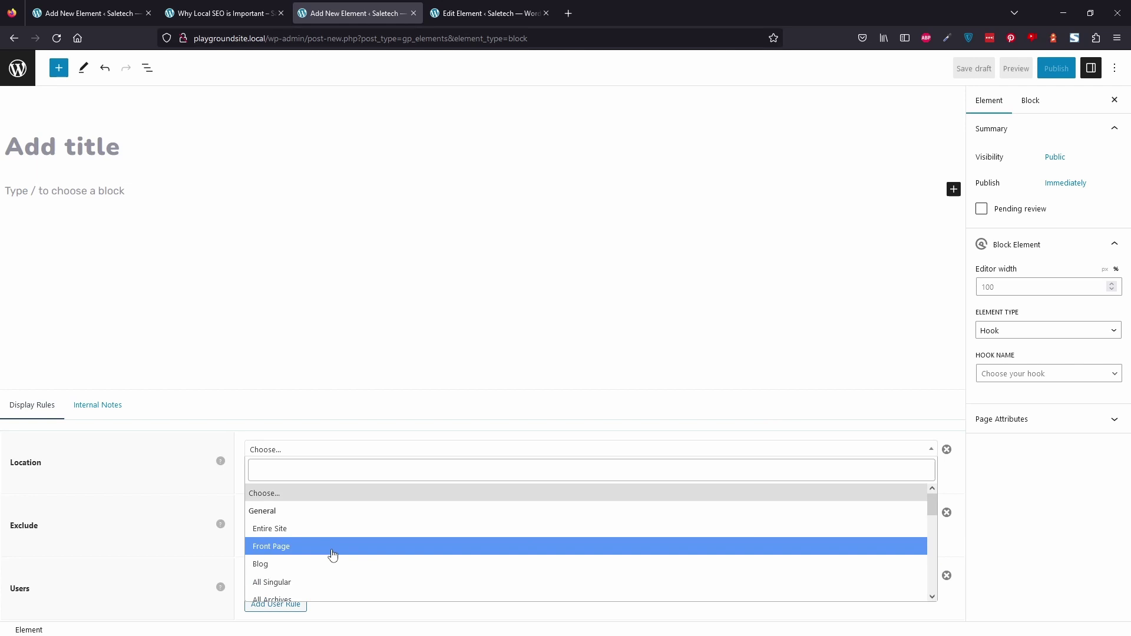
Step: Set the element's Location to All Singular and its Element Type to Right Sidebar
left_click(291, 584)
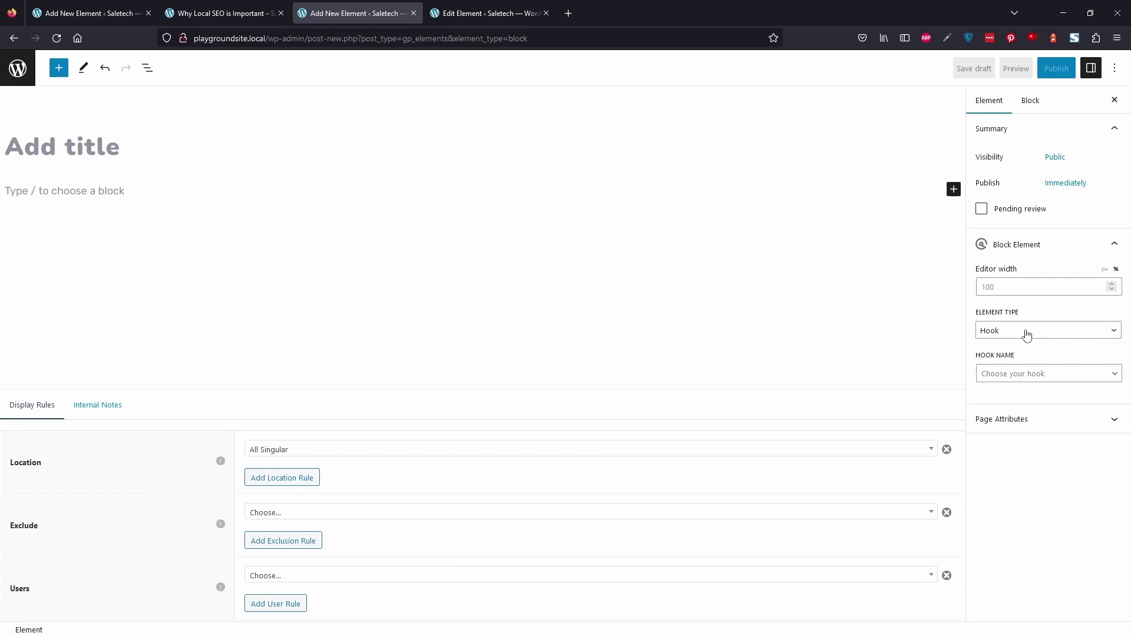
left_click(1032, 335)
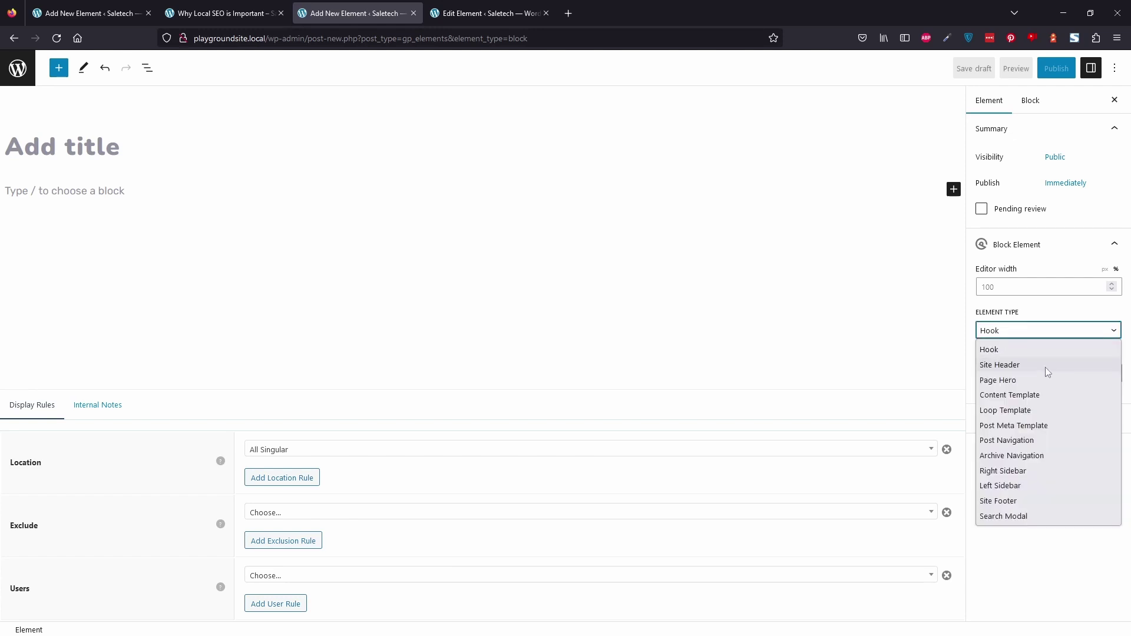
left_click(1041, 470)
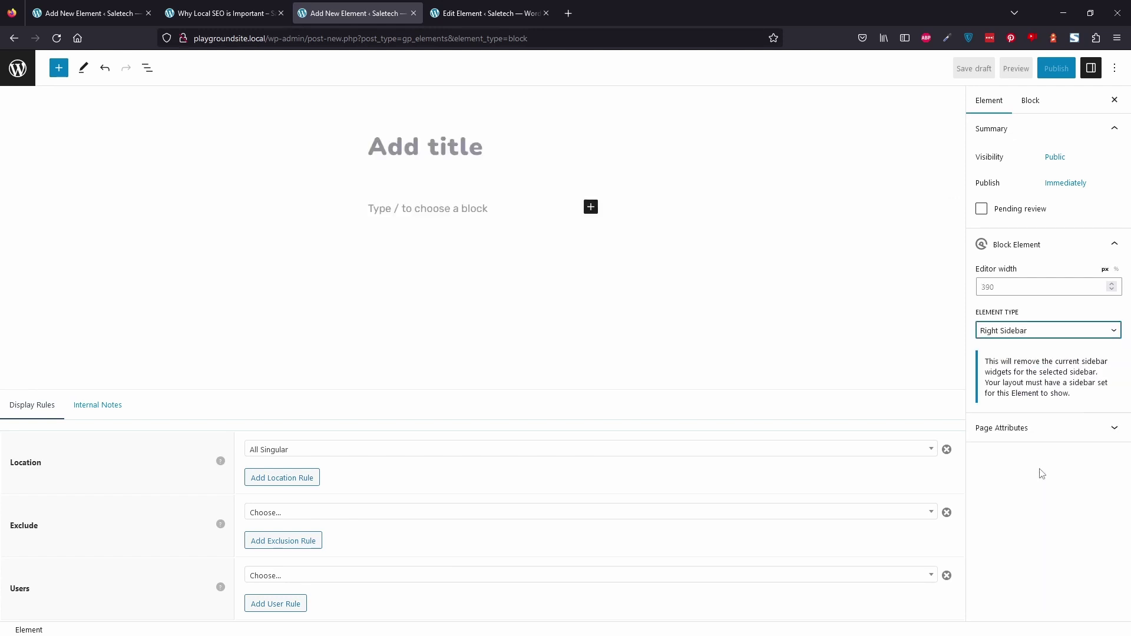
left_click(1034, 286)
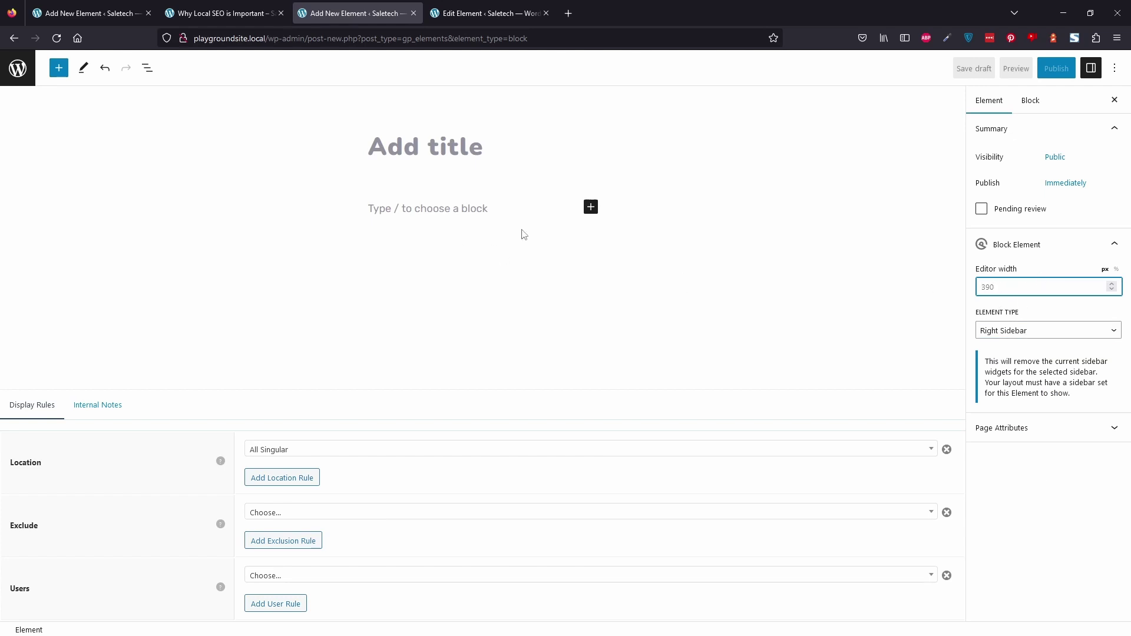
Step: Title the element 'Author Sidebar' and insert a Container block below the title
left_click(446, 136)
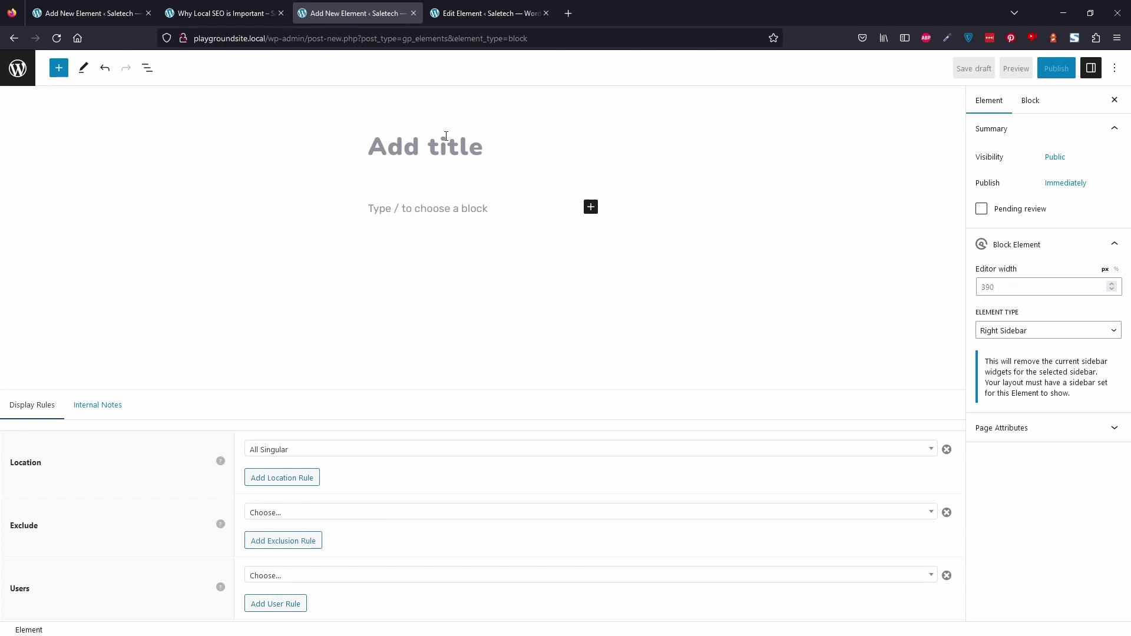
type("Author Sidebar")
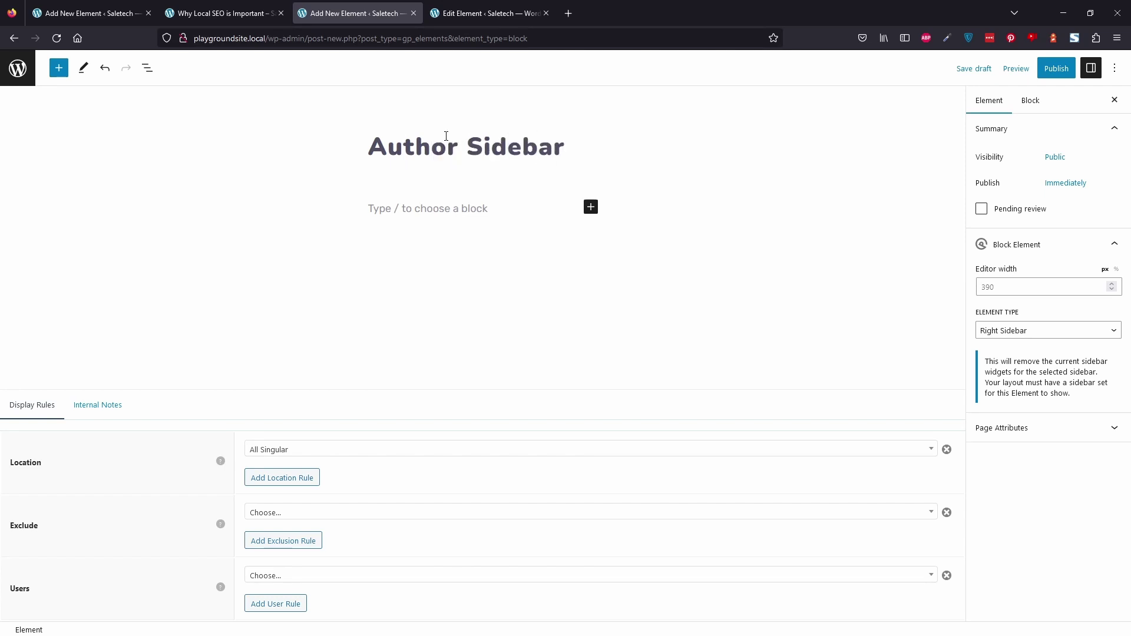
key("Return")
type("/c")
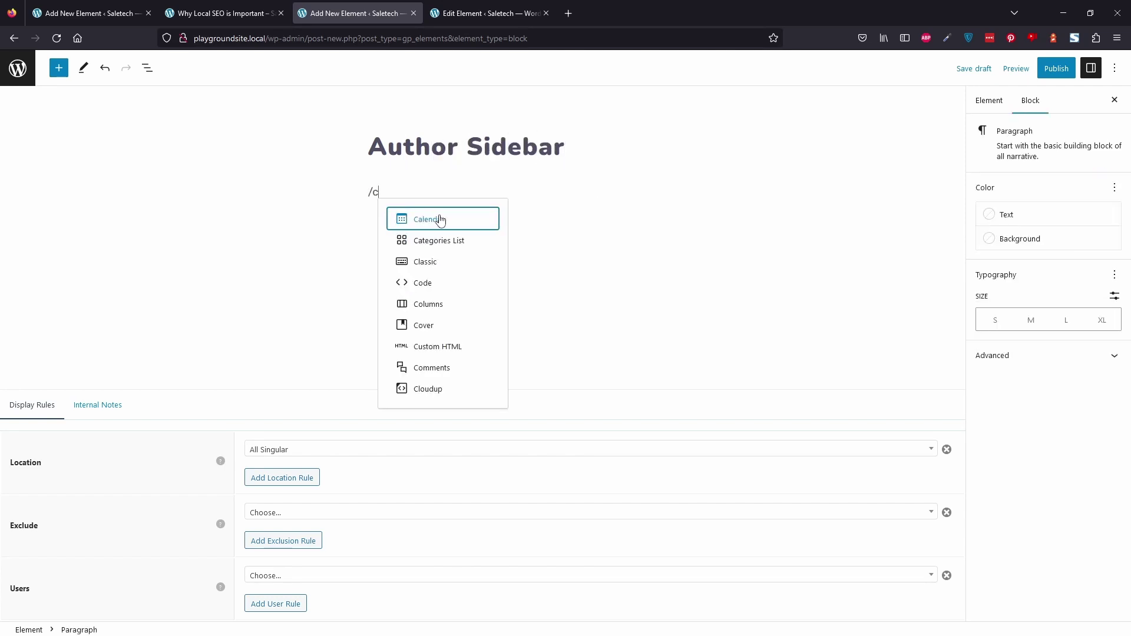
type("otan")
key("BackSpace")
key("BackSpace")
key("BackSpace")
type("nta")
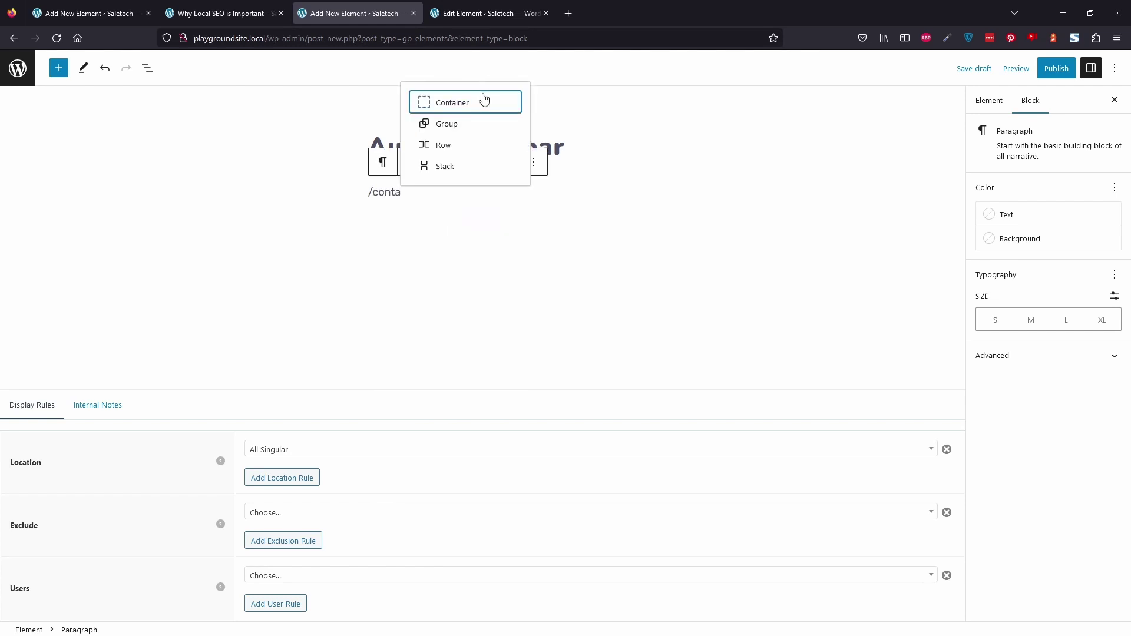
left_click(485, 100)
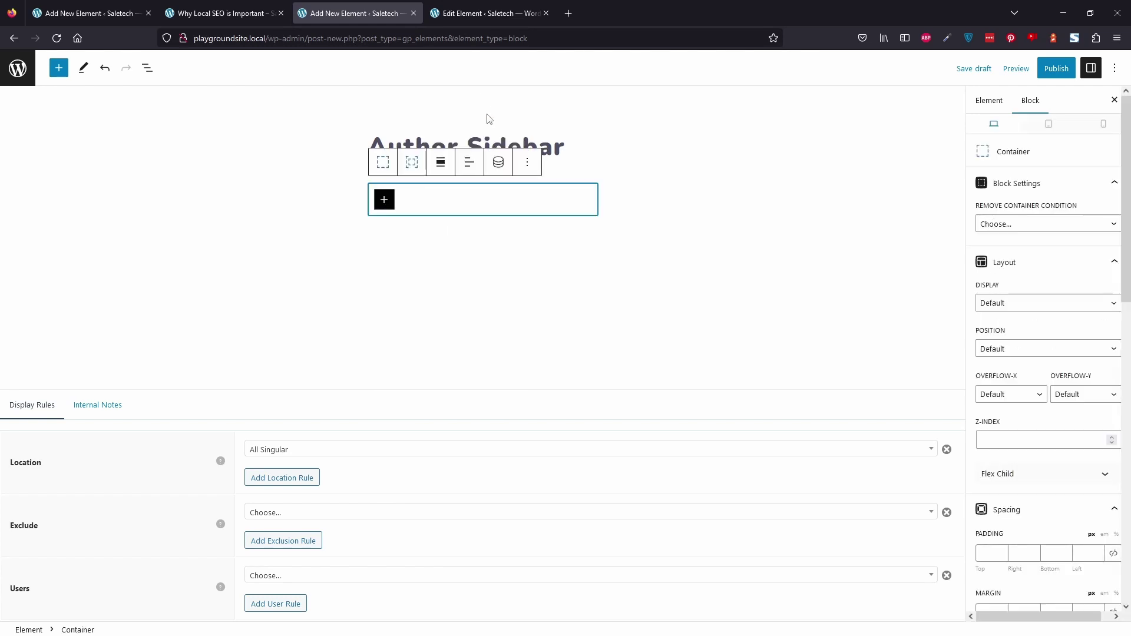
Step: Add a Grid with a single one-item layout inside the Container
left_click(147, 68)
type("gr")
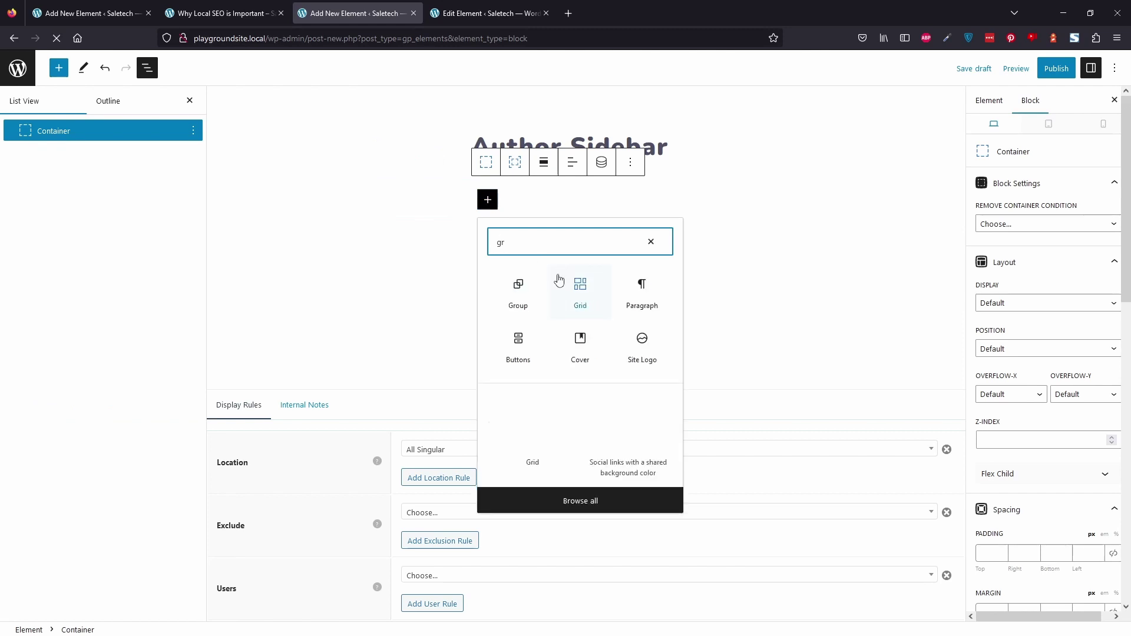
left_click(577, 293)
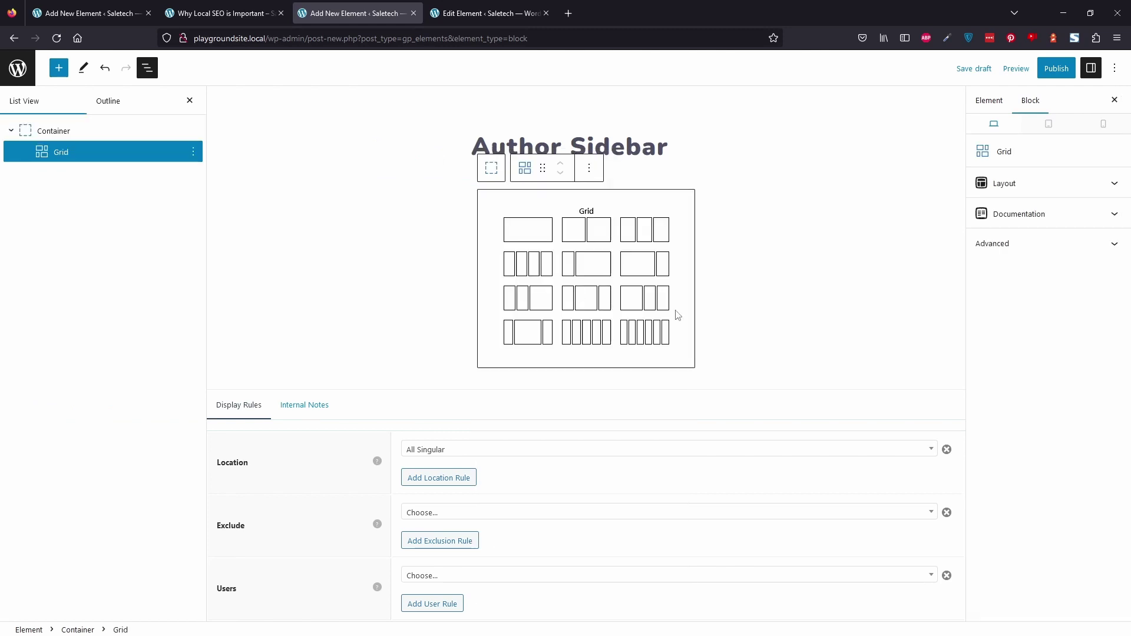
left_click(637, 221)
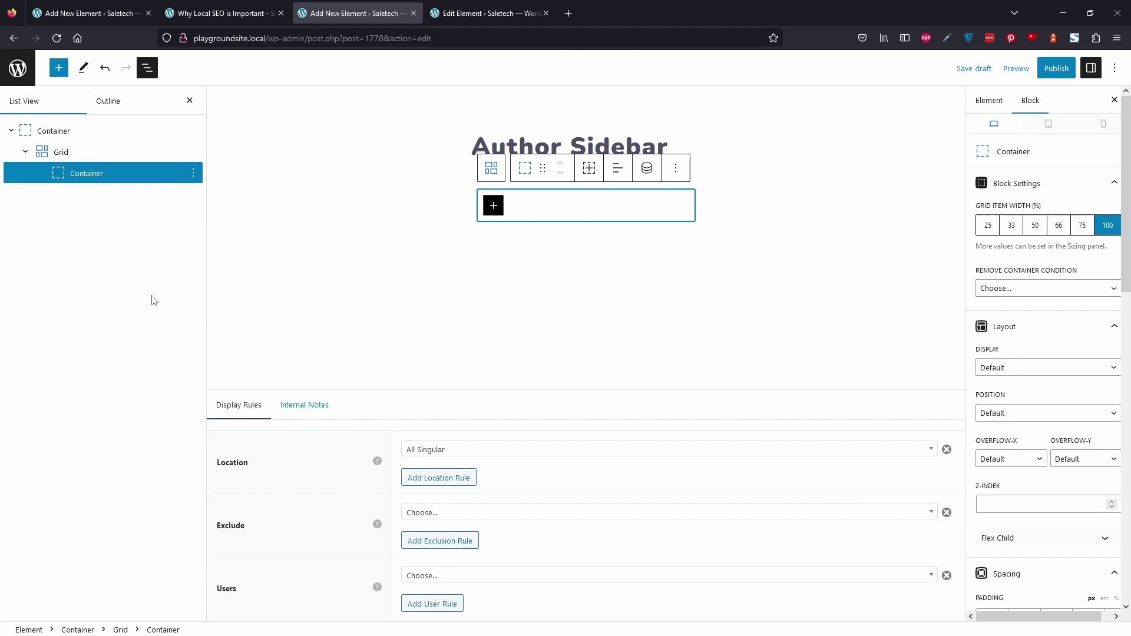
Step: Insert an Image block in the inner container pulling the author avatar through dynamic data
left_click(499, 207)
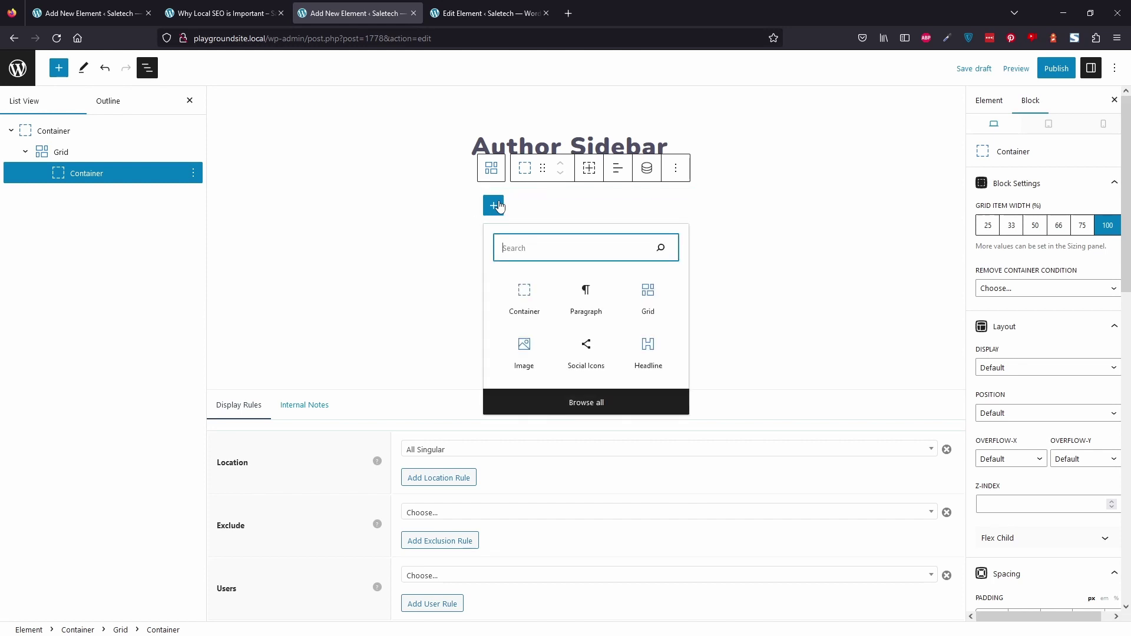
left_click(524, 354)
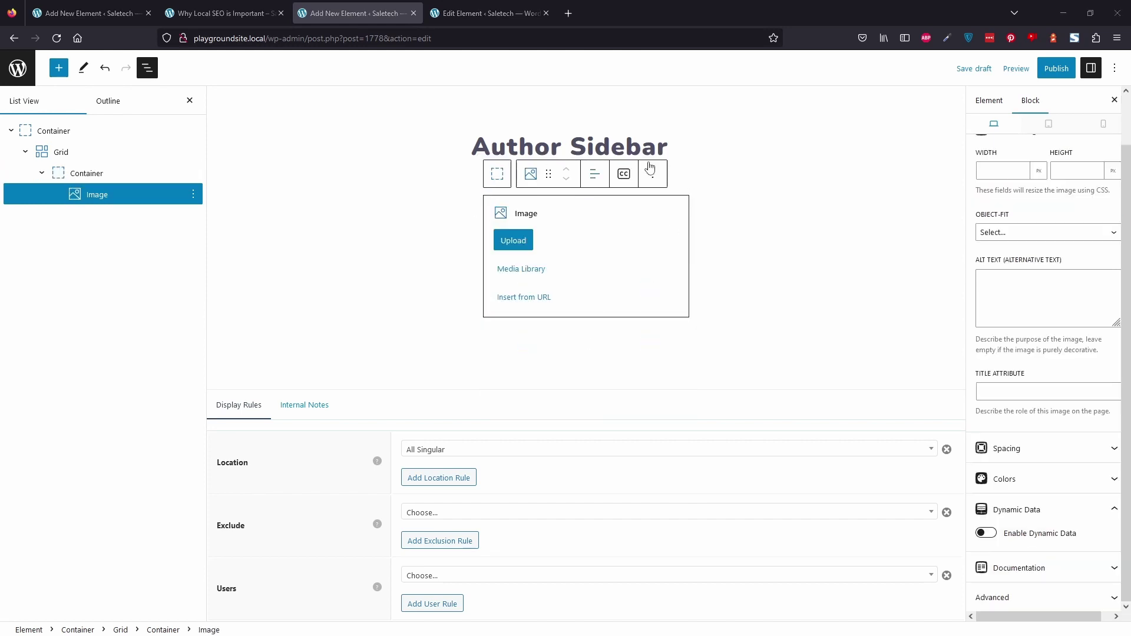
scroll(1129, 538, "up", 1)
scroll(1129, 538, "down", 1)
left_click(987, 533)
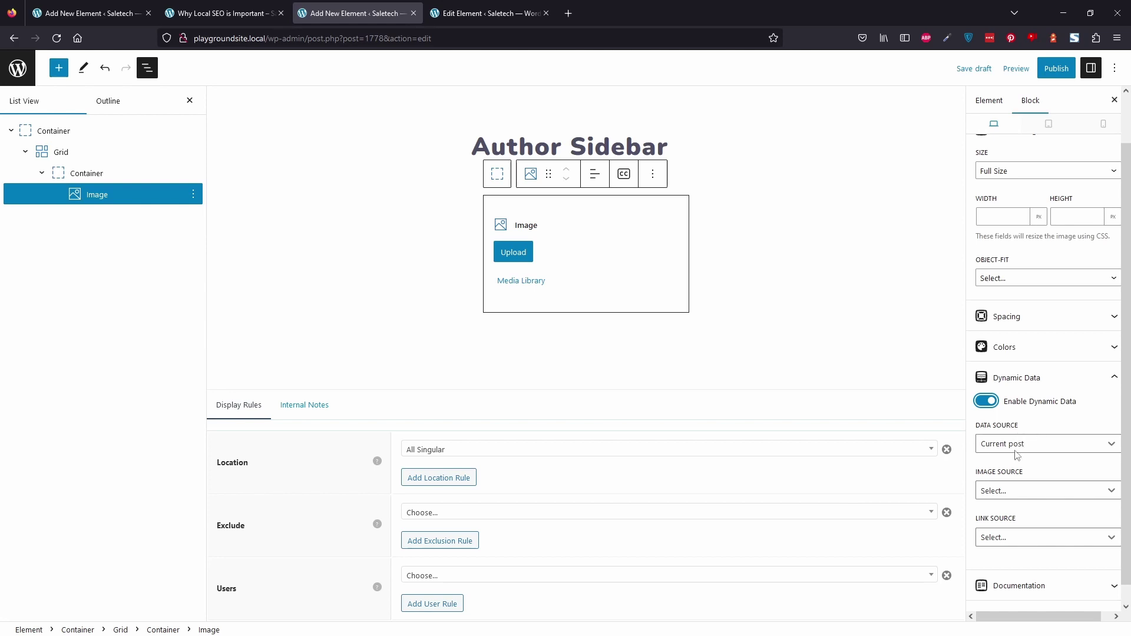
left_click(1037, 491)
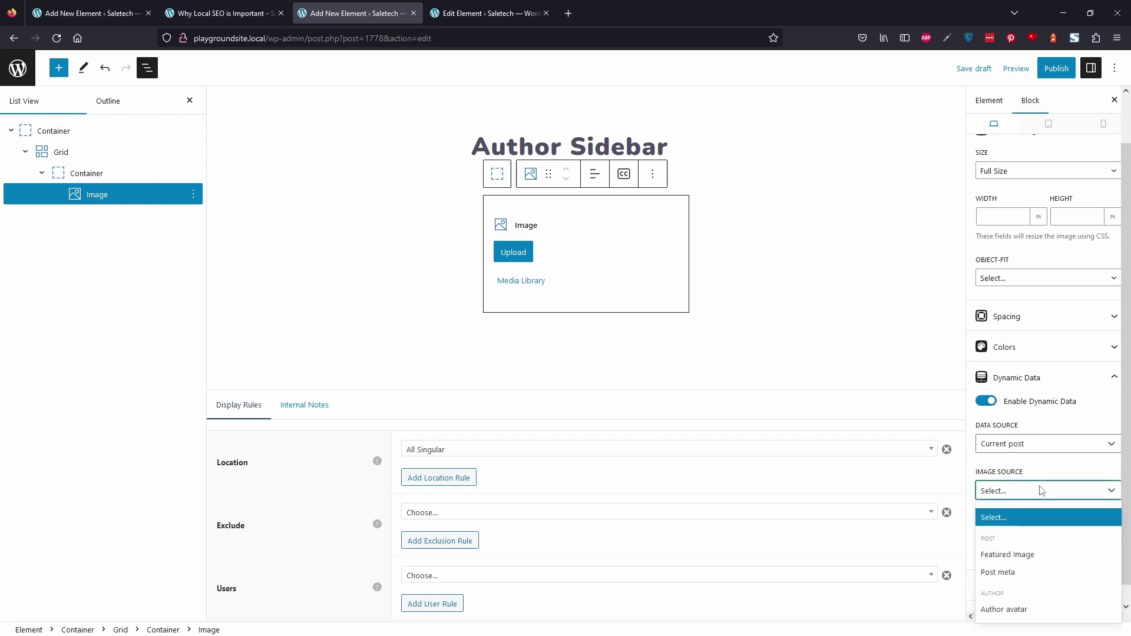
left_click(1018, 611)
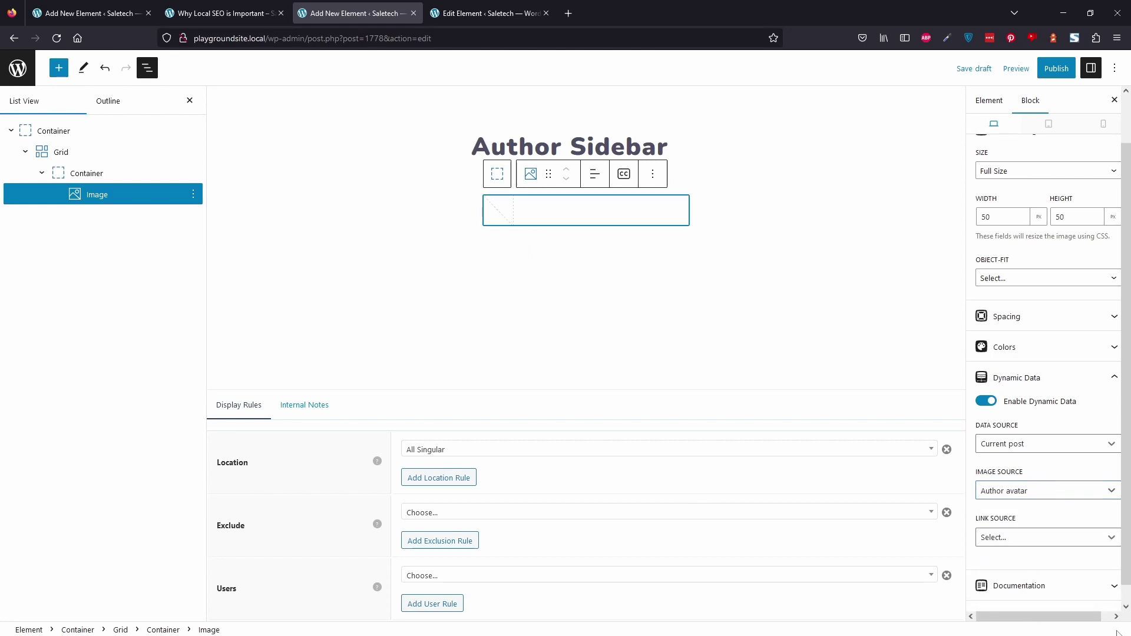
Step: Center-align the avatar image and the grid's inner container
left_click(595, 173)
left_click(628, 233)
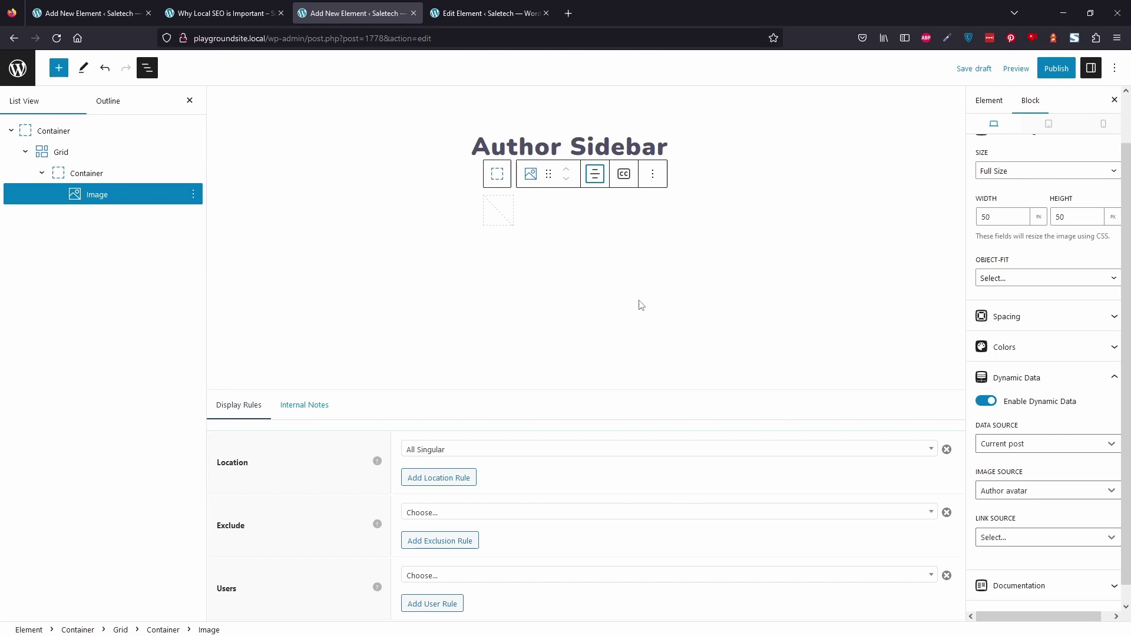
left_click(106, 172)
left_click(618, 170)
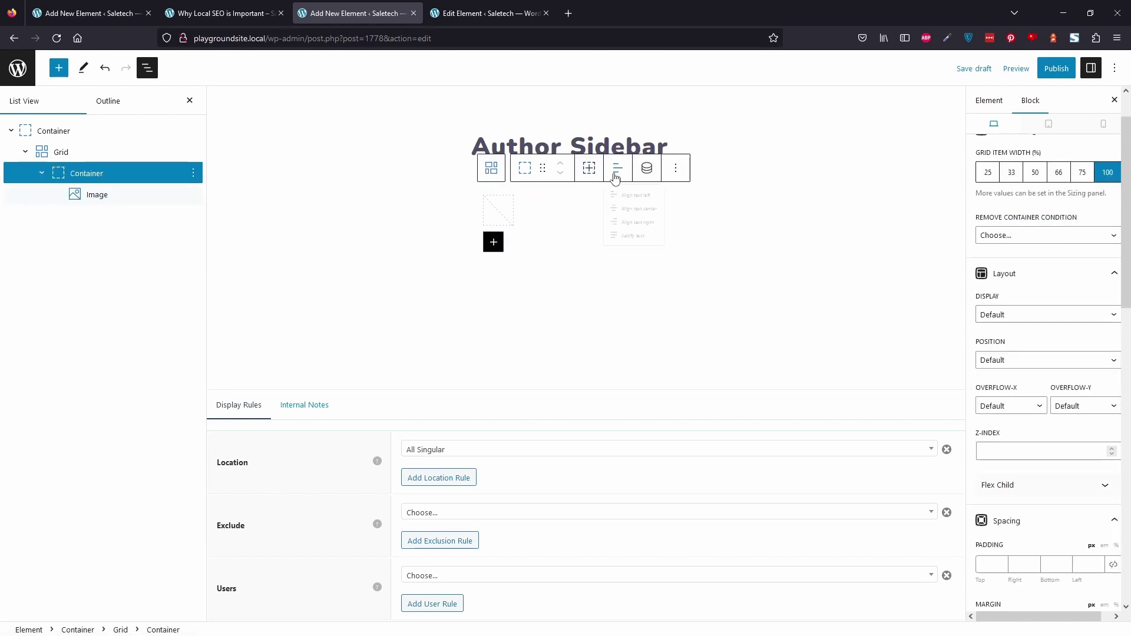
left_click(641, 226)
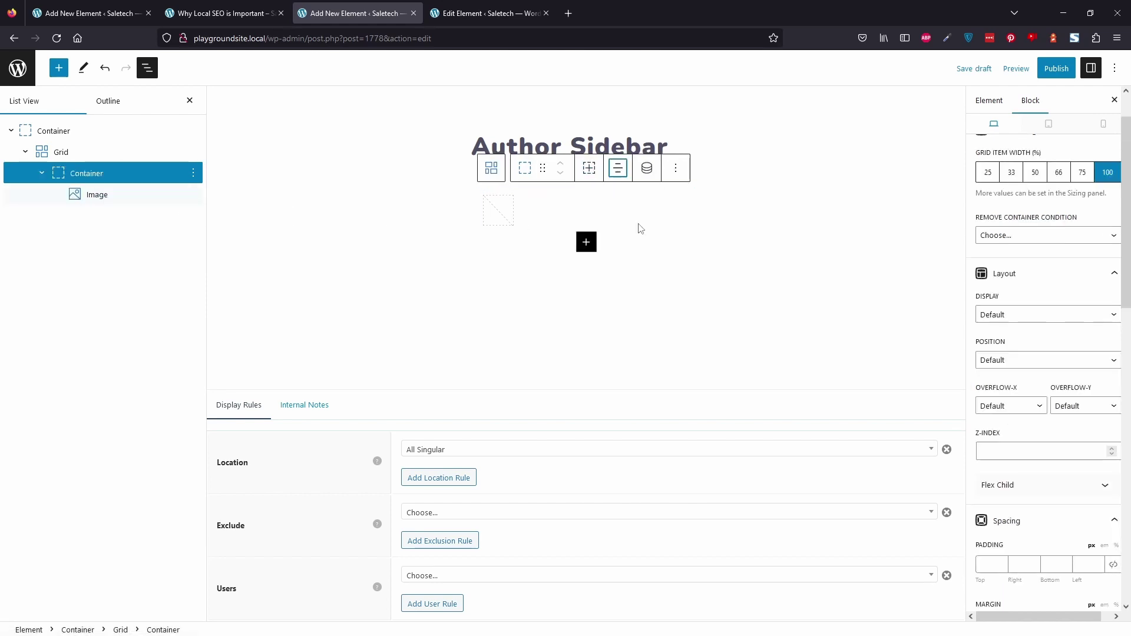
Step: Insert a Headline block under the avatar
left_click(586, 243)
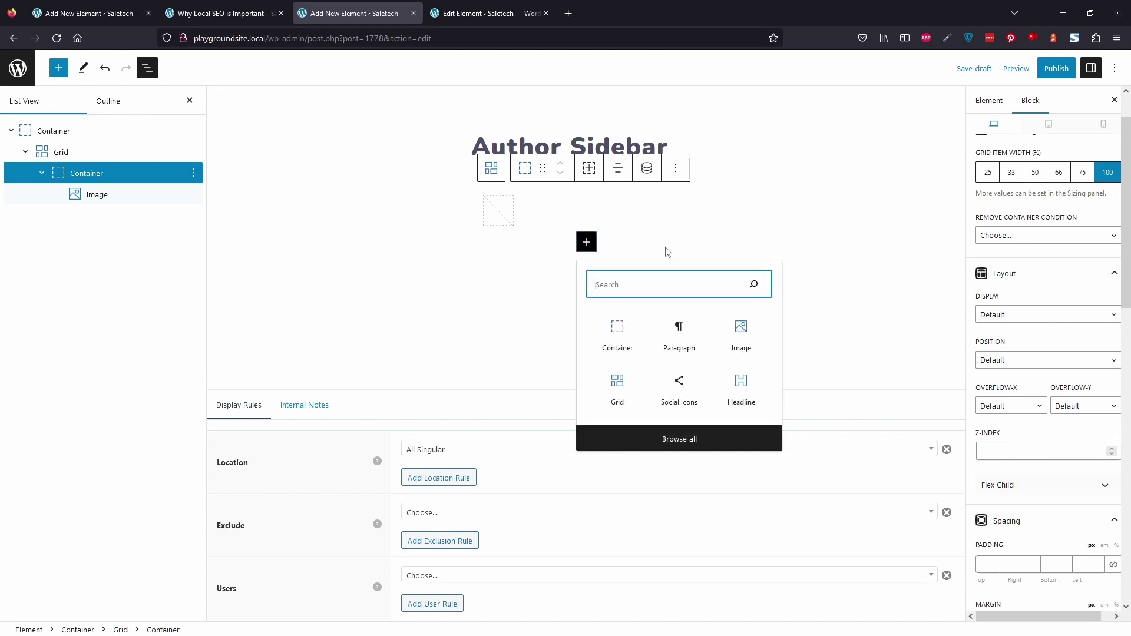
type("/jead")
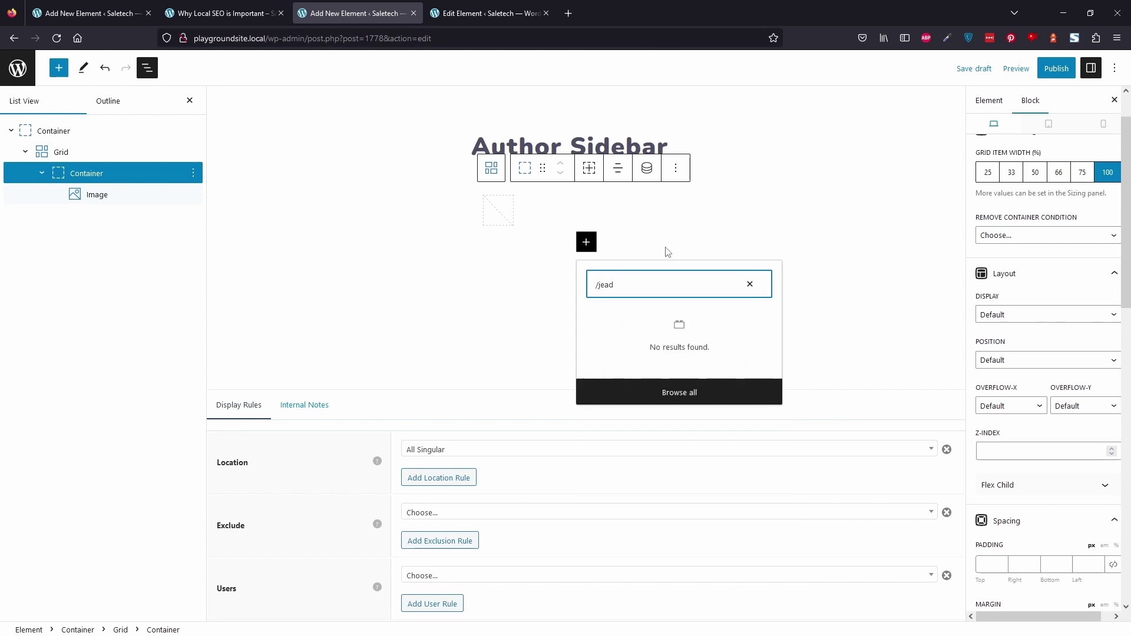
key("BackSpace")
key("BackSpace")
key("BackSpace")
key("BackSpace")
type("head")
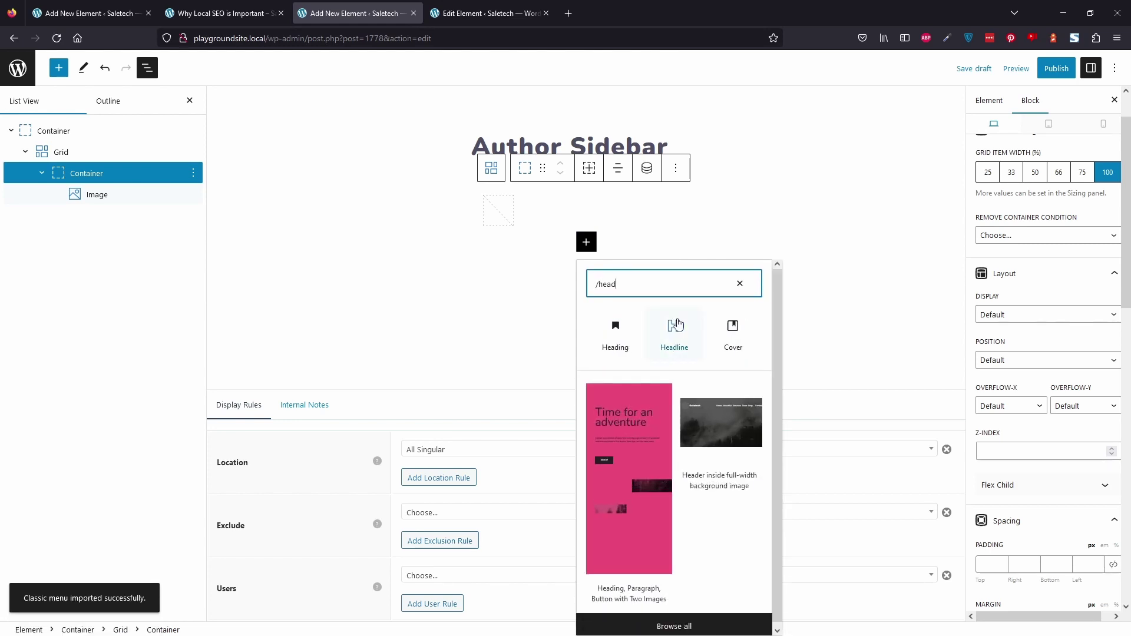
left_click(678, 326)
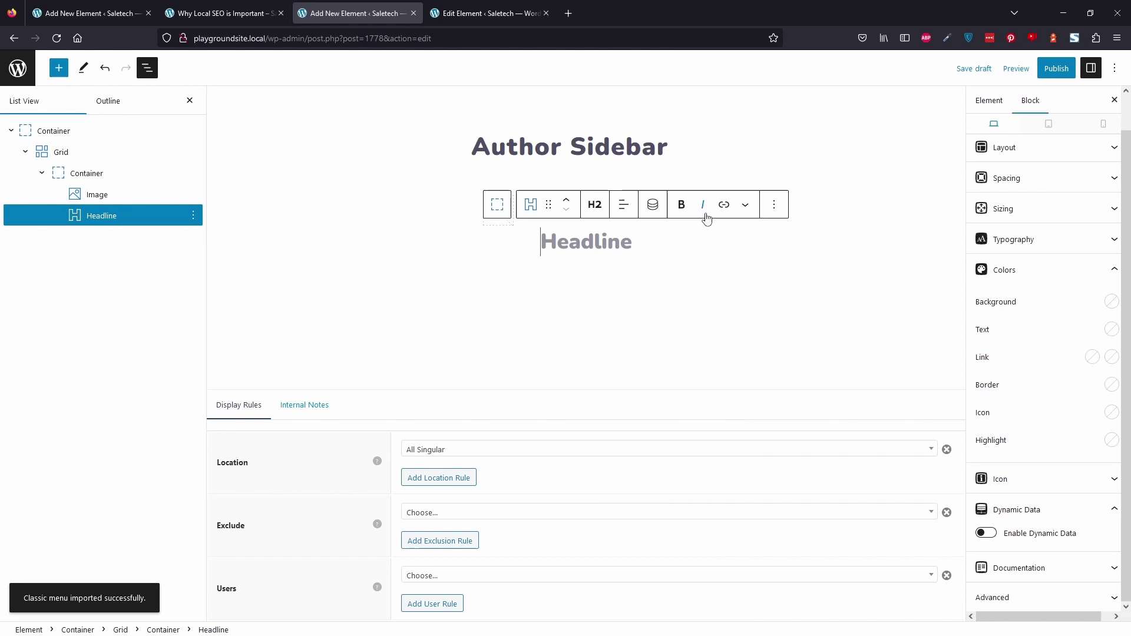
Step: Set the headline's dynamic text type to Post author name, leaving the link type unchanged
left_click(657, 213)
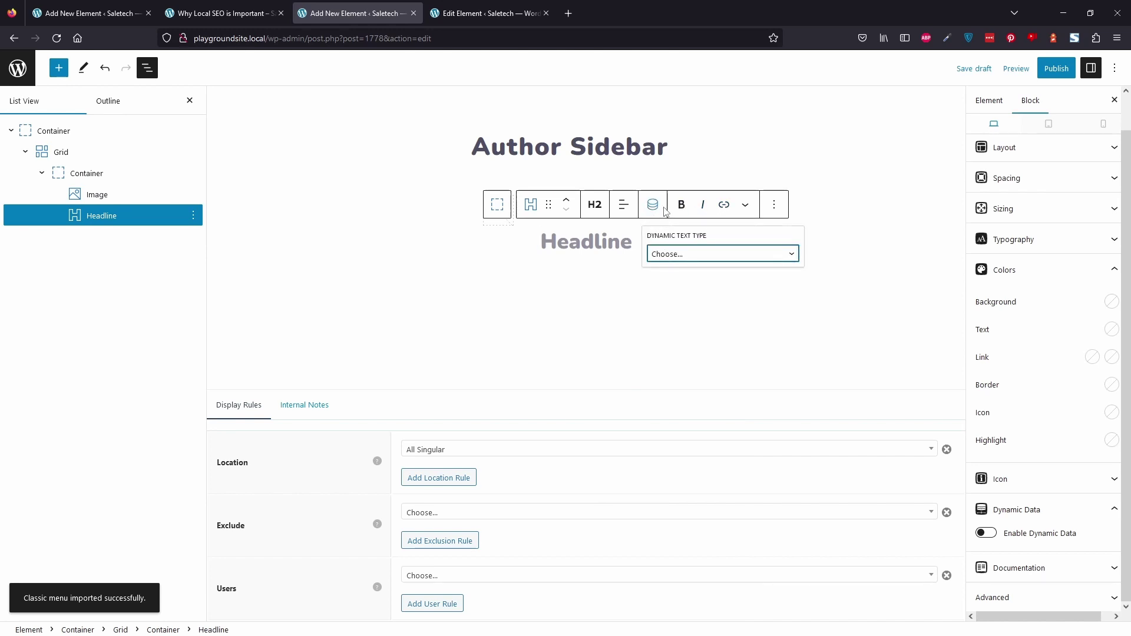
left_click(675, 257)
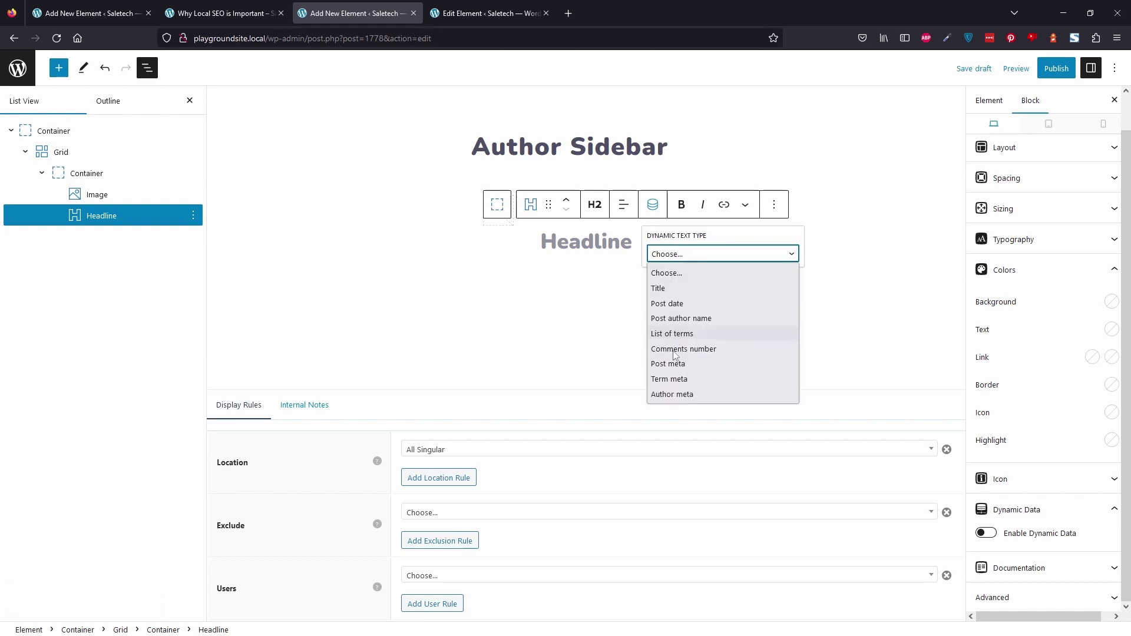
left_click(705, 319)
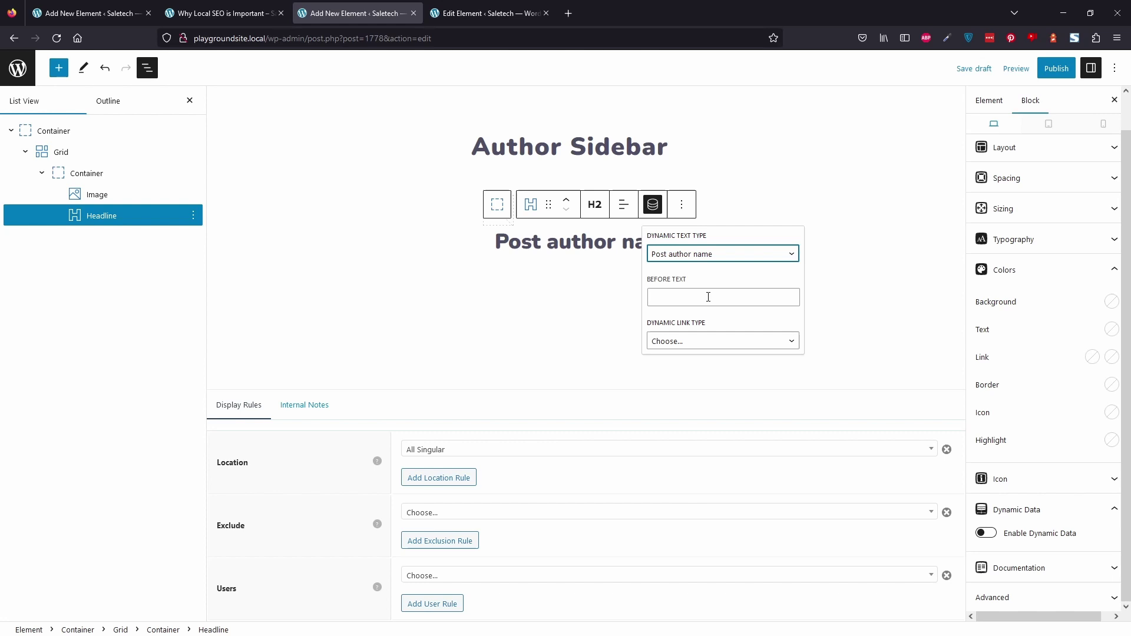
left_click(706, 340)
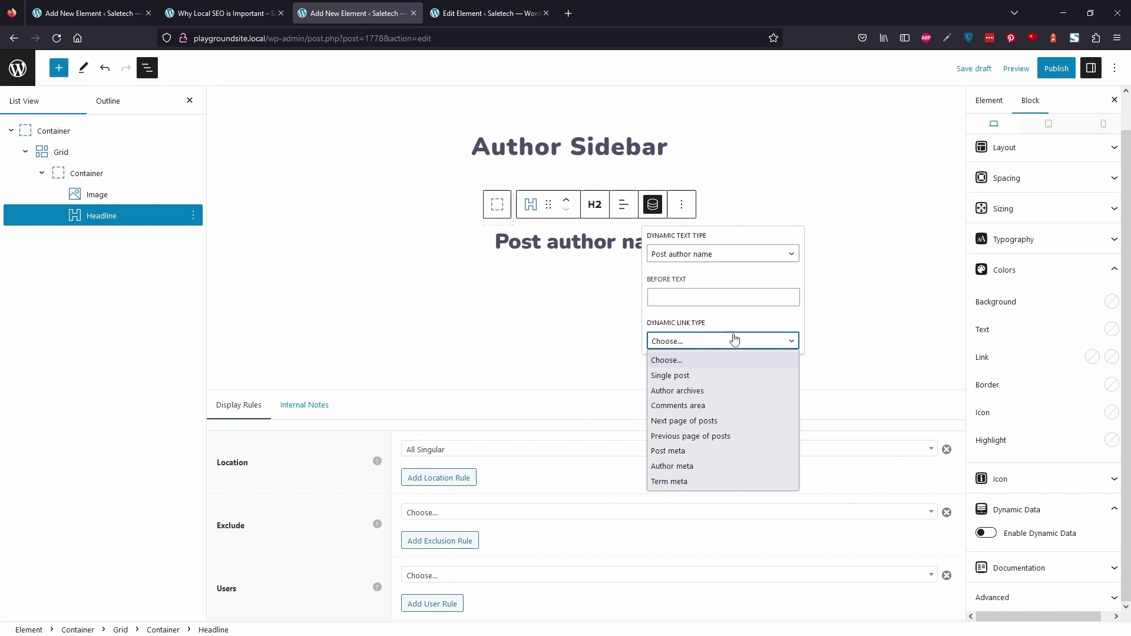
left_click(723, 323)
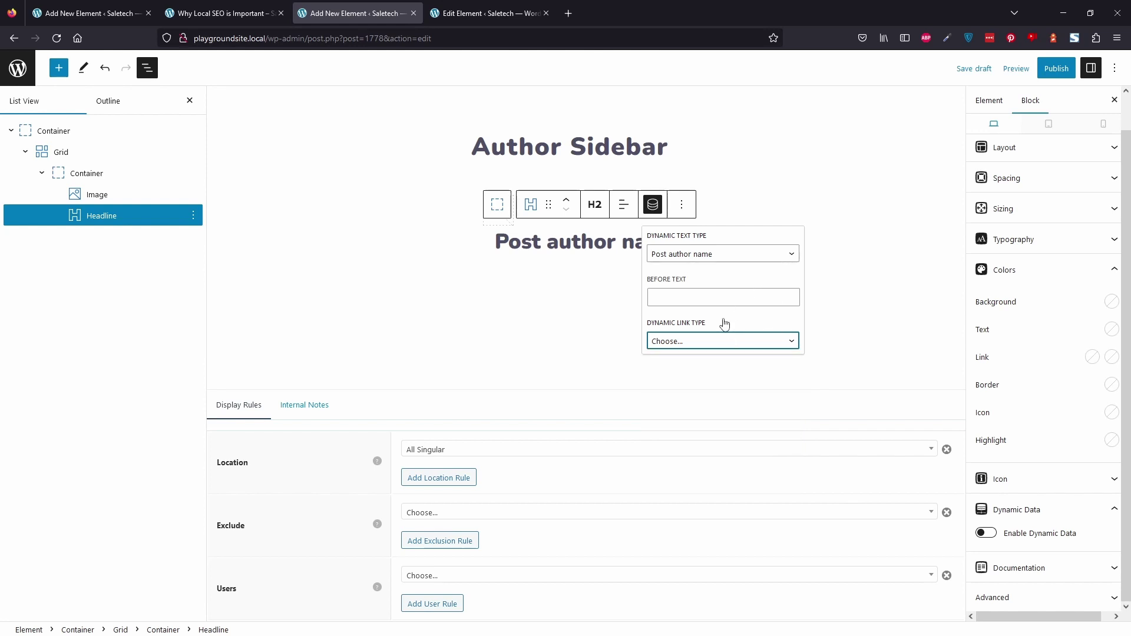
left_click(591, 249)
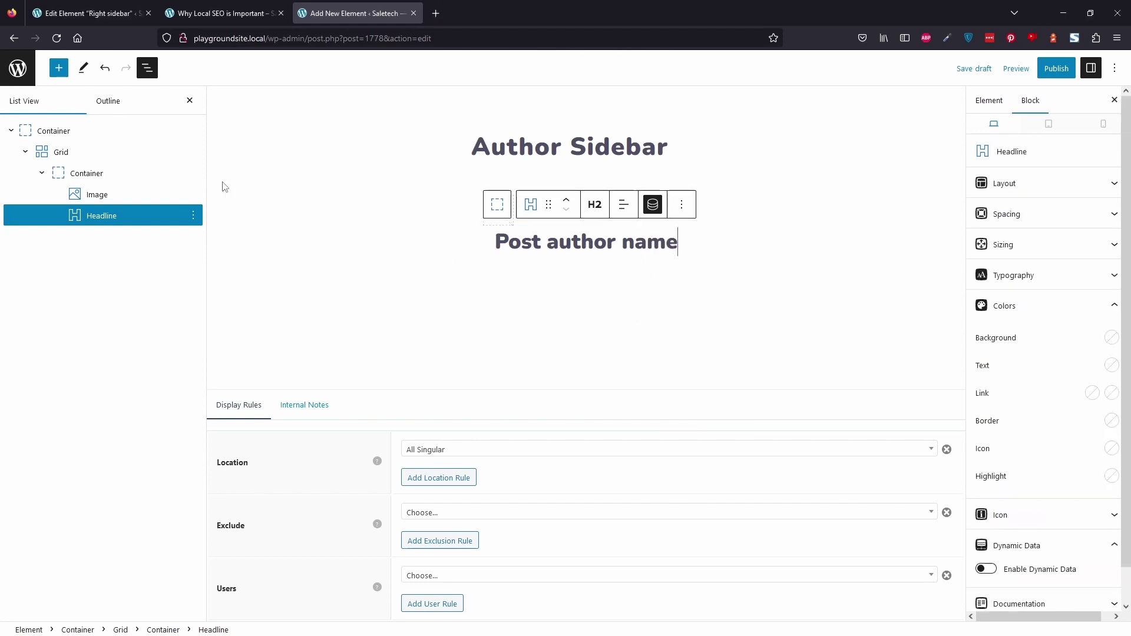
Step: Insert a Dynamic Content block below the headline with its Type set to Author description
key("Return")
type("/dyn")
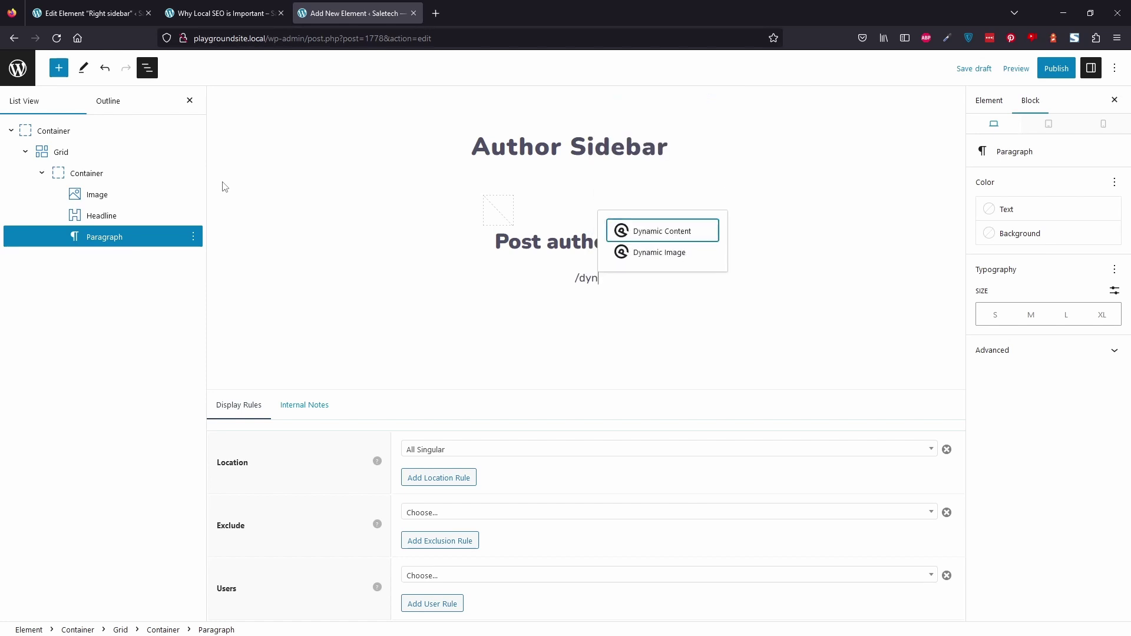
left_click(703, 235)
left_click(552, 348)
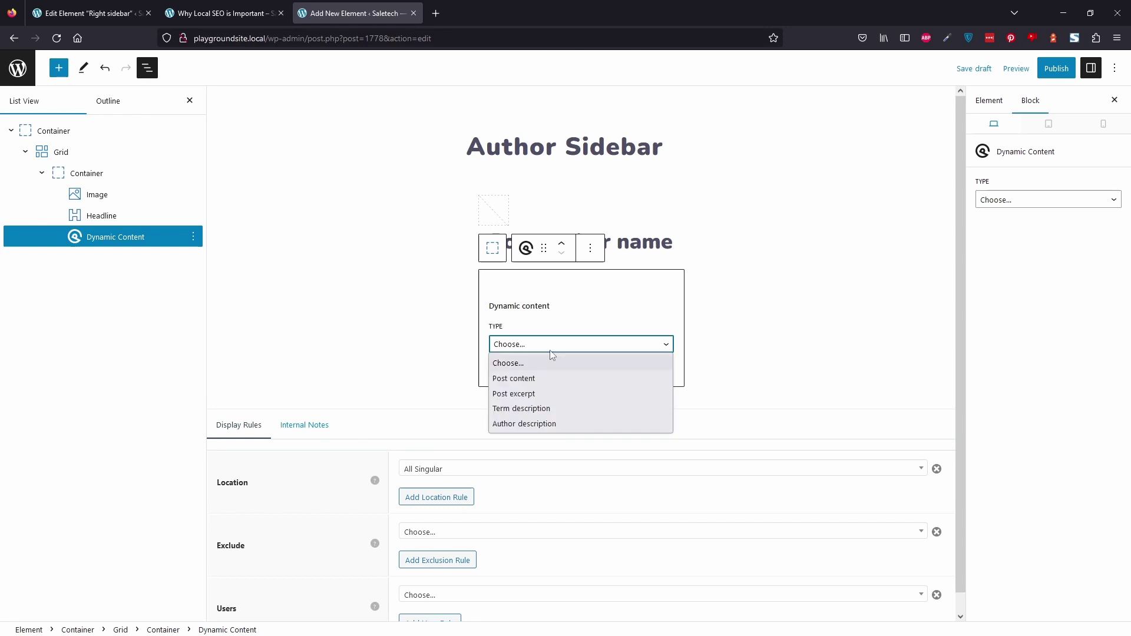
left_click(542, 425)
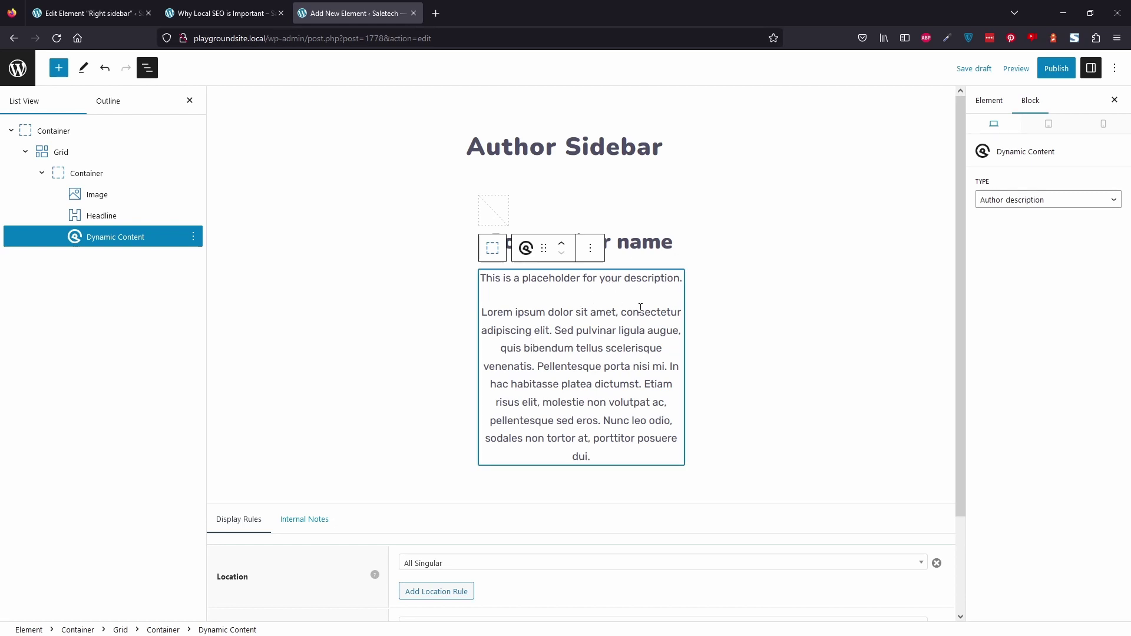
left_click(724, 226)
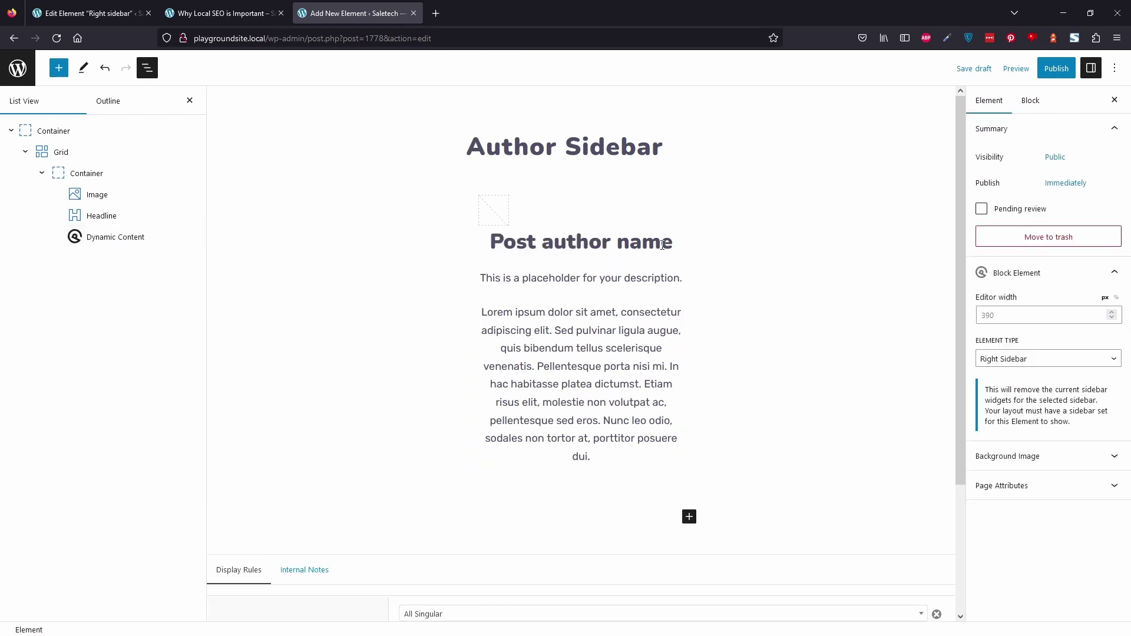
Step: Duplicate the Post author name headline and change the copy's level to Paragraph
left_click(505, 243)
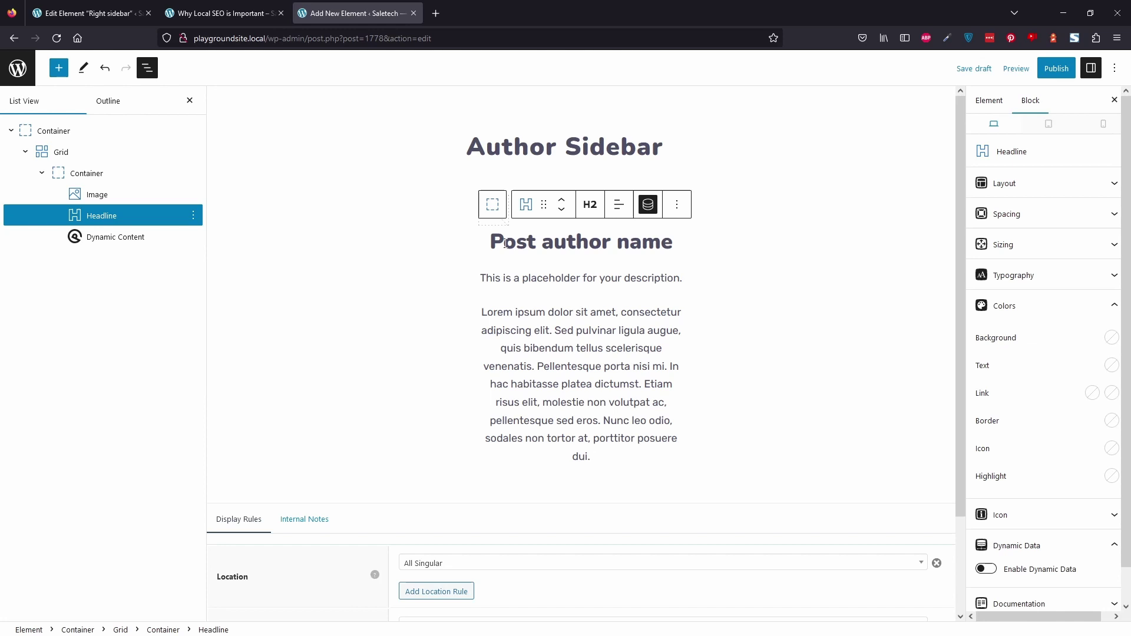
left_click(678, 205)
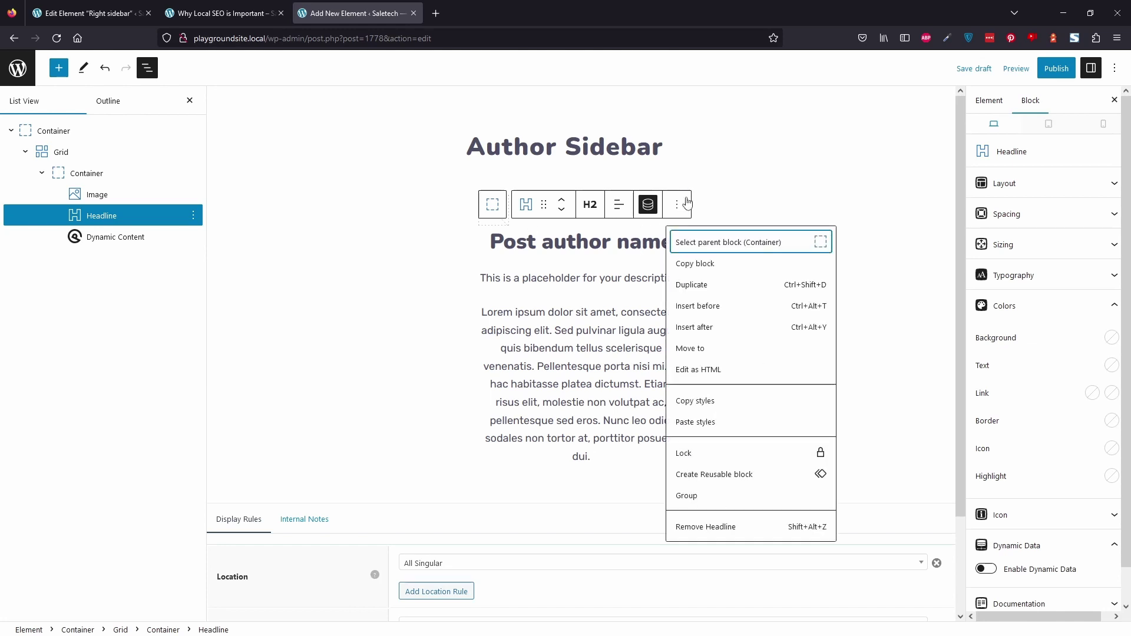
left_click(715, 286)
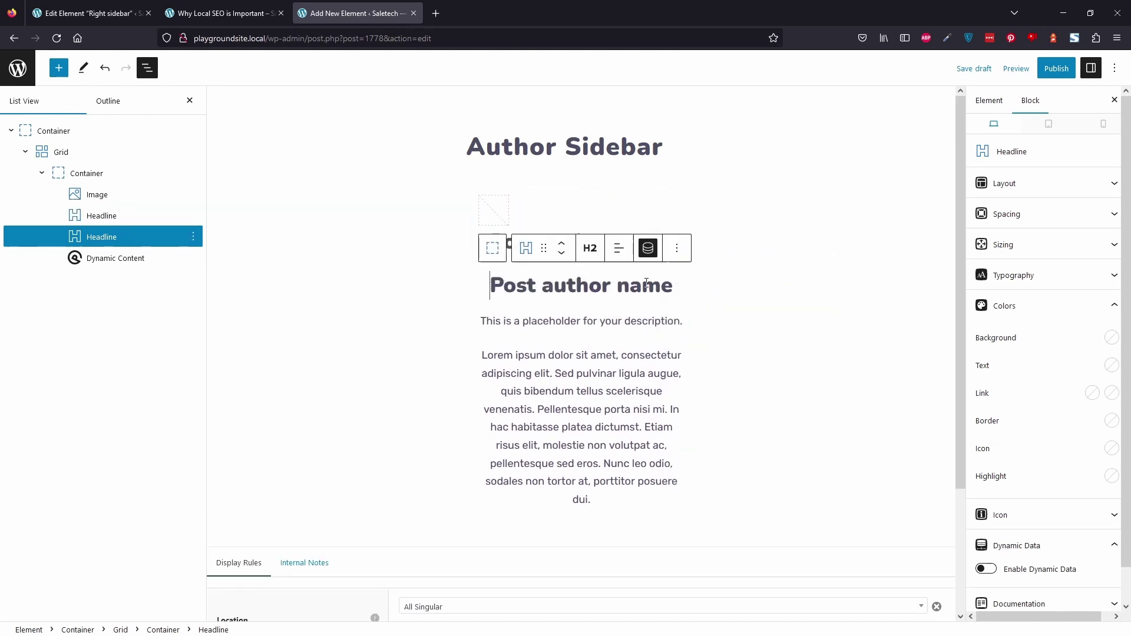
left_click(590, 247)
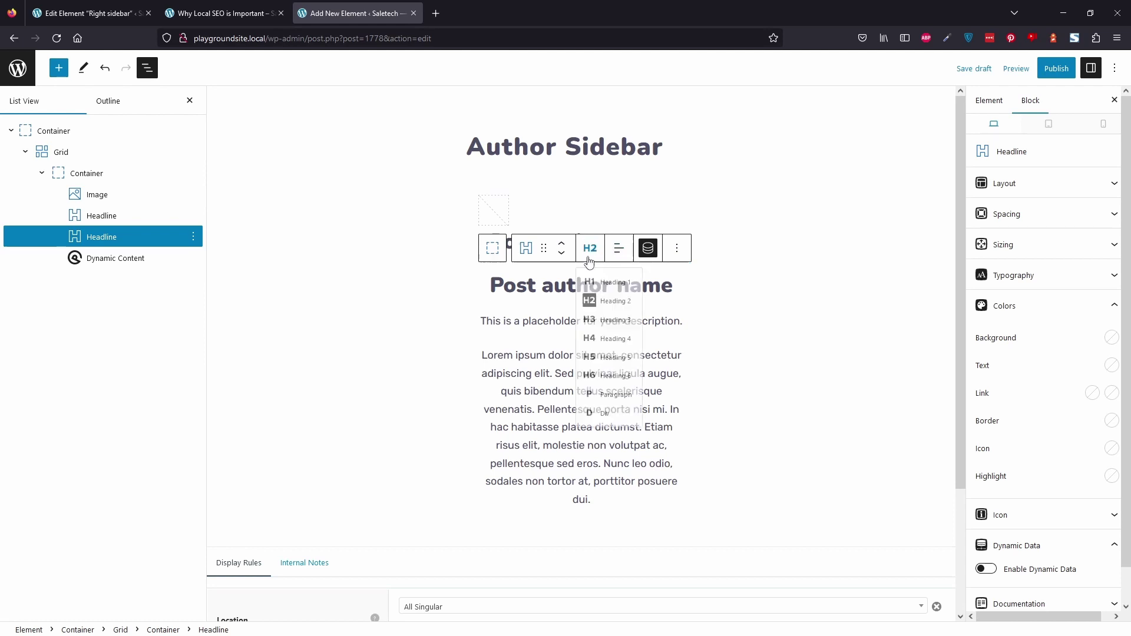
left_click(619, 413)
Step: Give the copied line Font Weight 600 and replace its text with 'About the author'
double_click(575, 278)
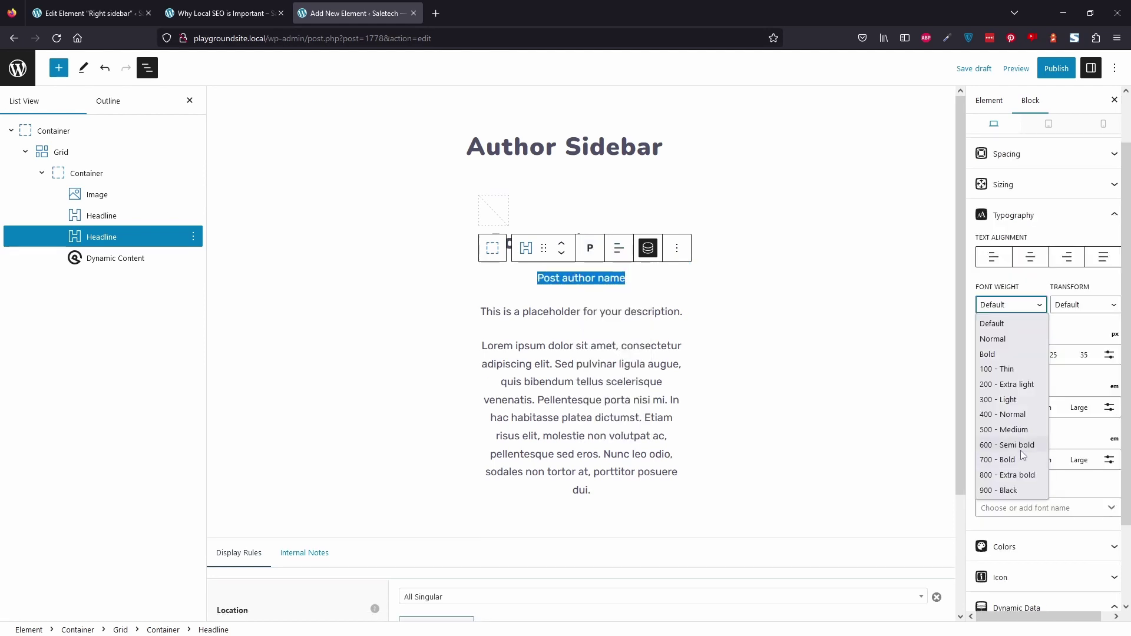
left_click(998, 432)
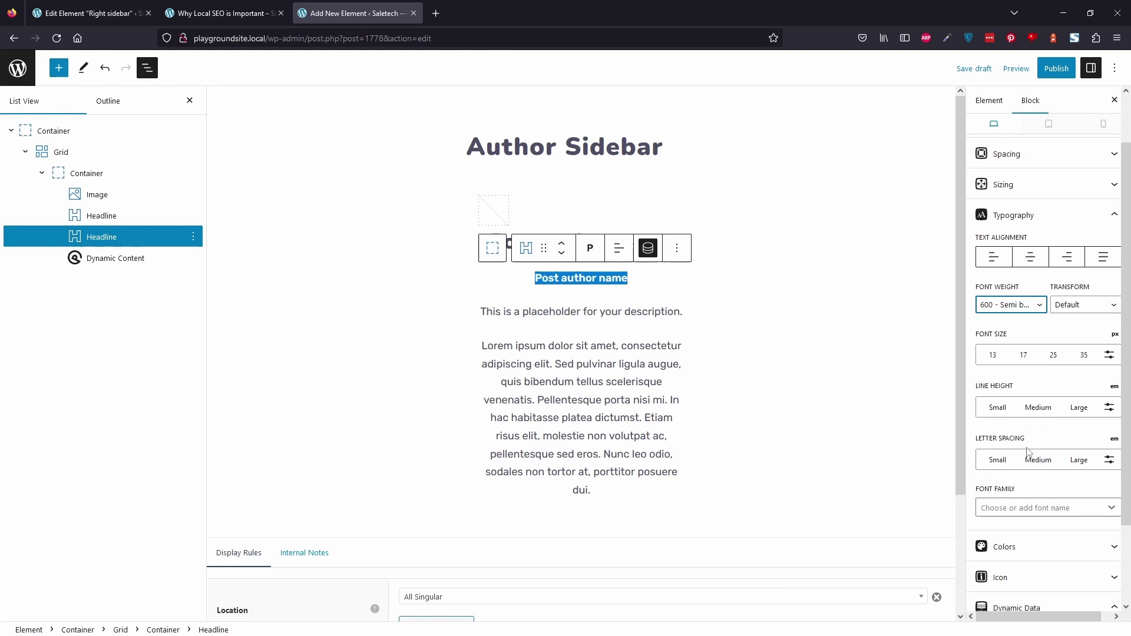
double_click(610, 278)
triple_click(609, 277)
type("About")
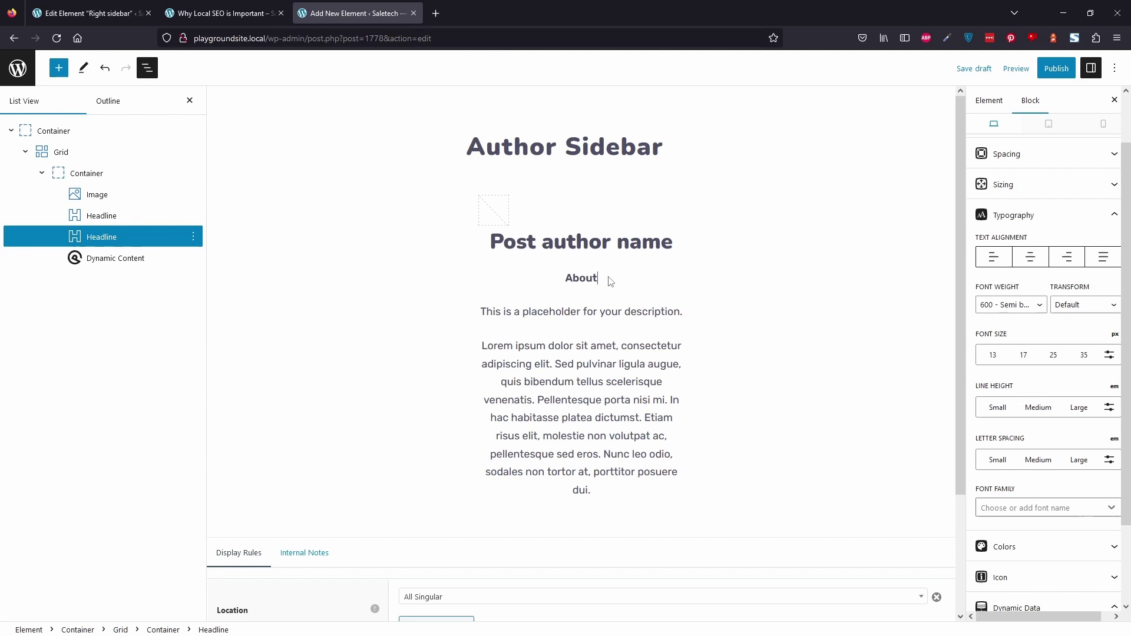
type(" the author")
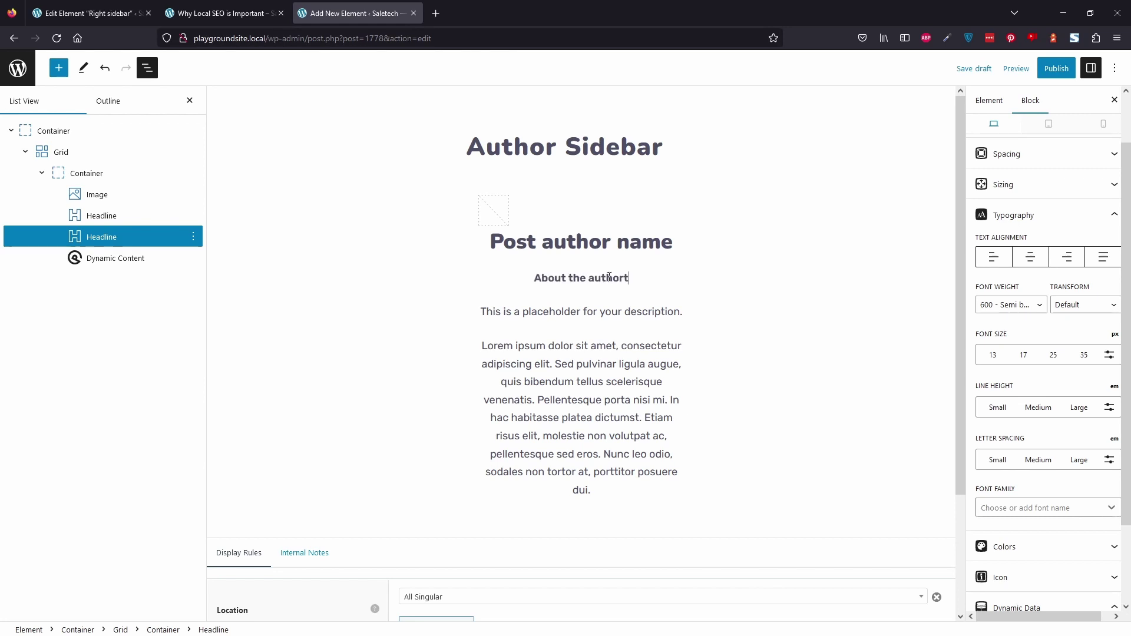
left_click(704, 386)
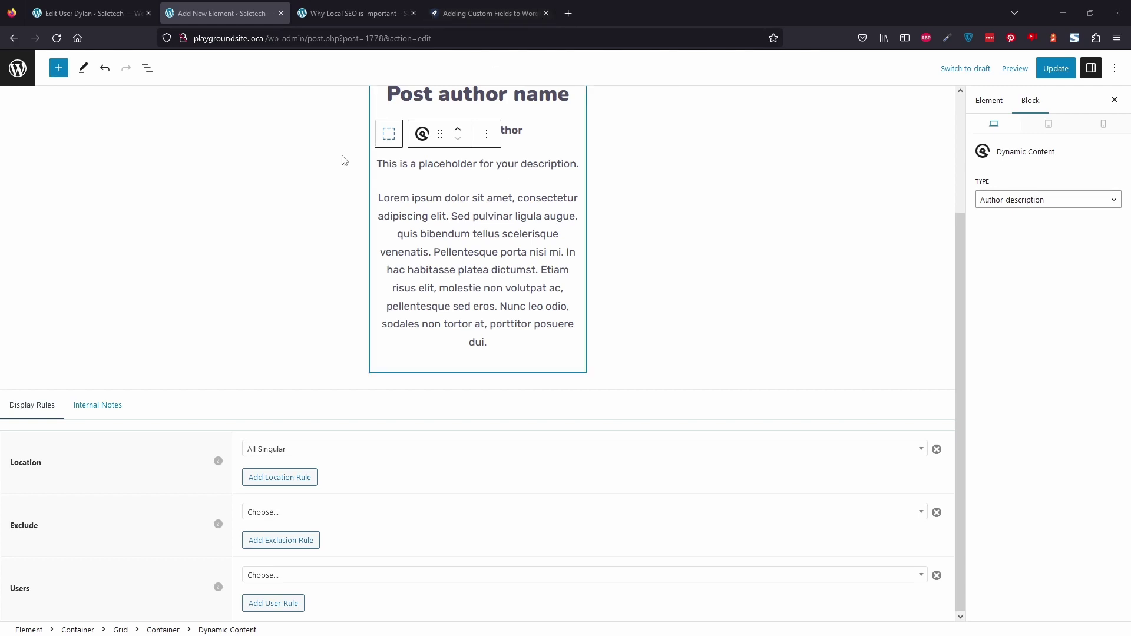
Step: Show the Installed Plugins list with Advanced Custom Fields 6.1.6, GenerateBlocks and GP Premium active
scroll(341, 159, "up", 2)
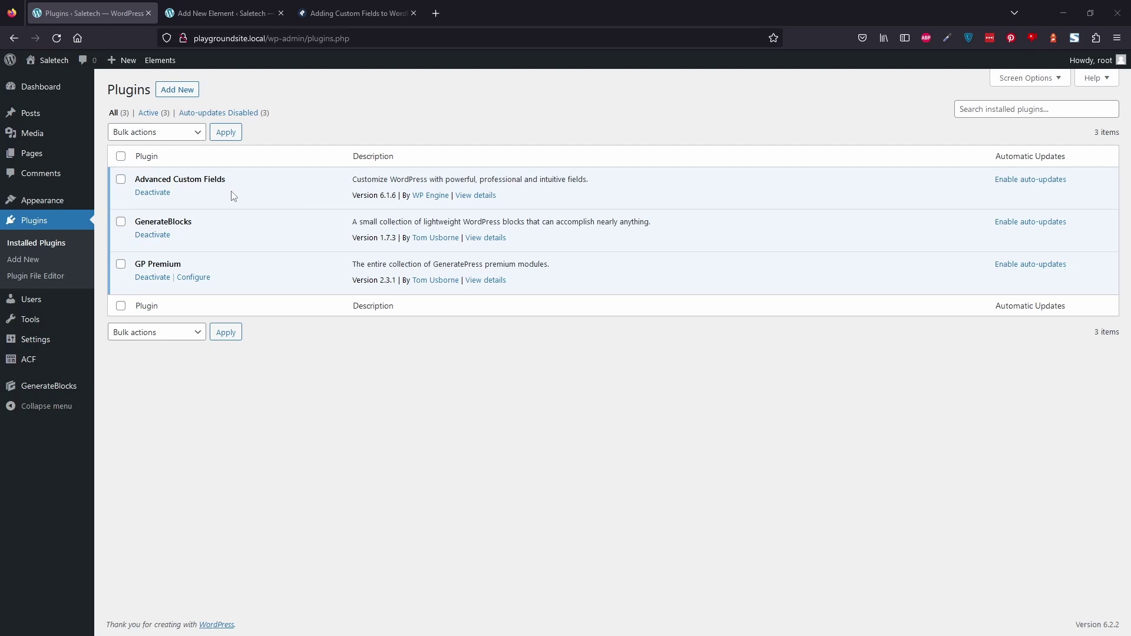
mouse_move(25, 370)
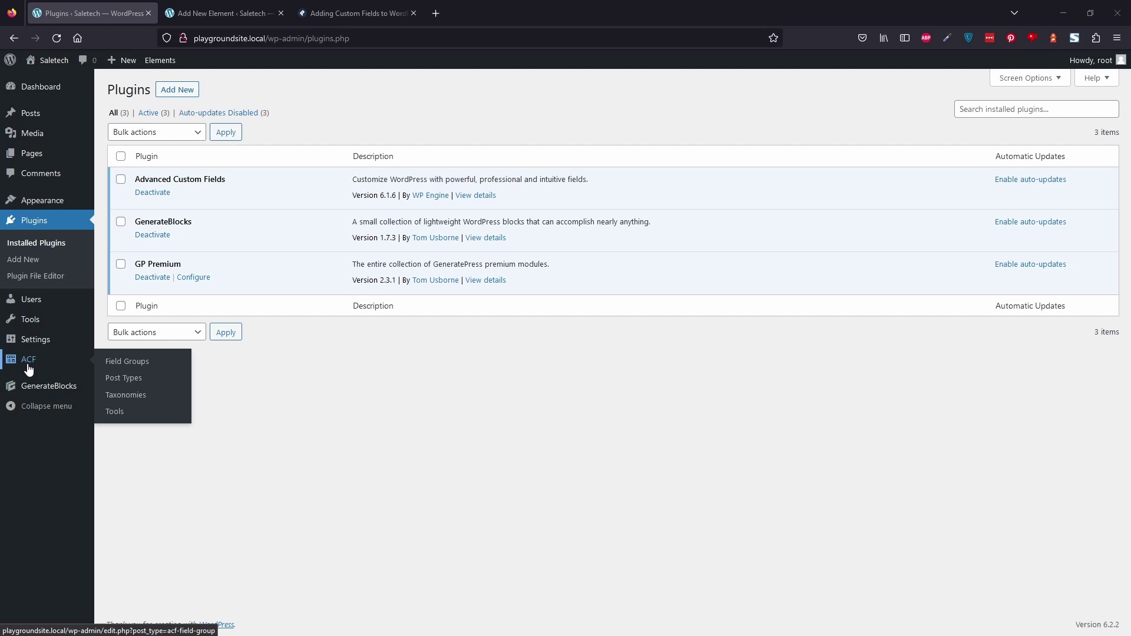
Step: Add a new ACF field group and enter the title 'Social Links'
left_click(28, 366)
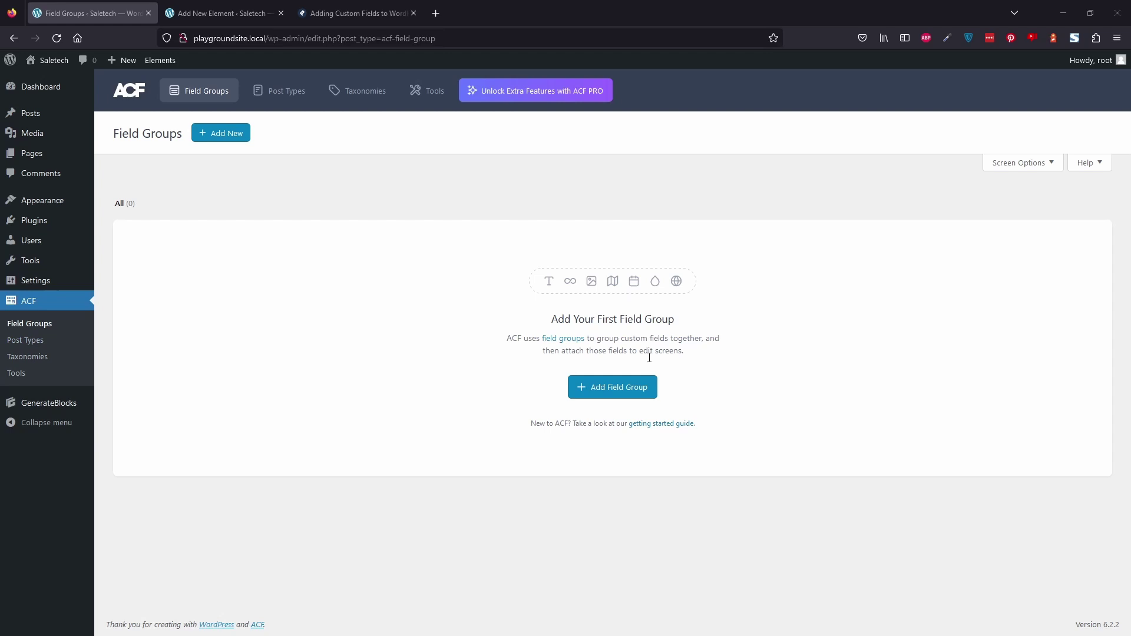
left_click(646, 389)
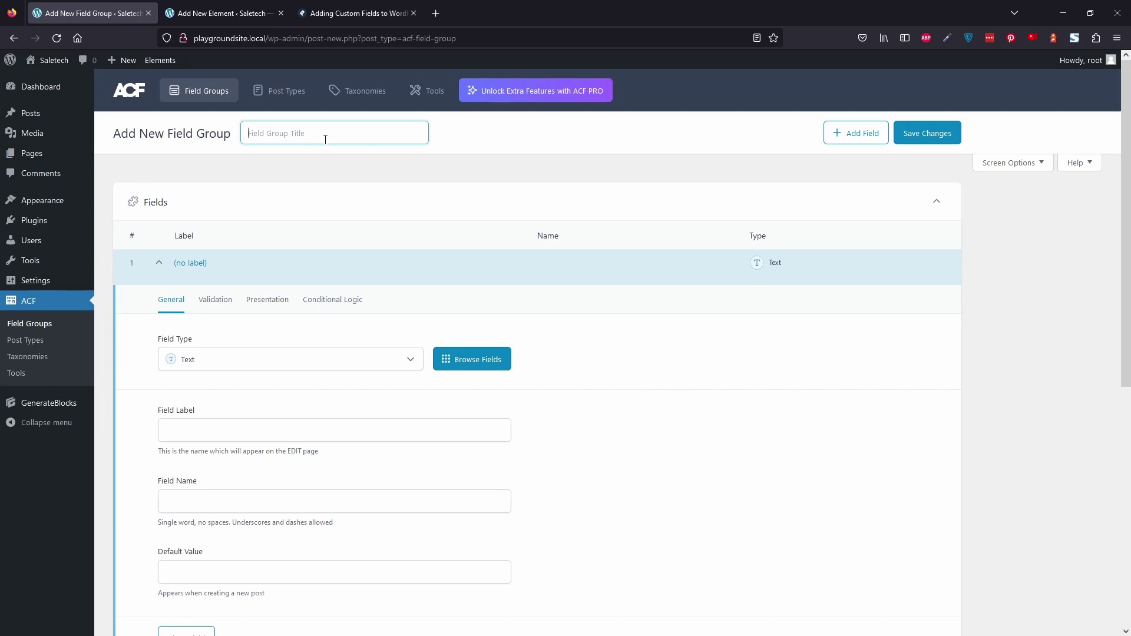
type("Social Links")
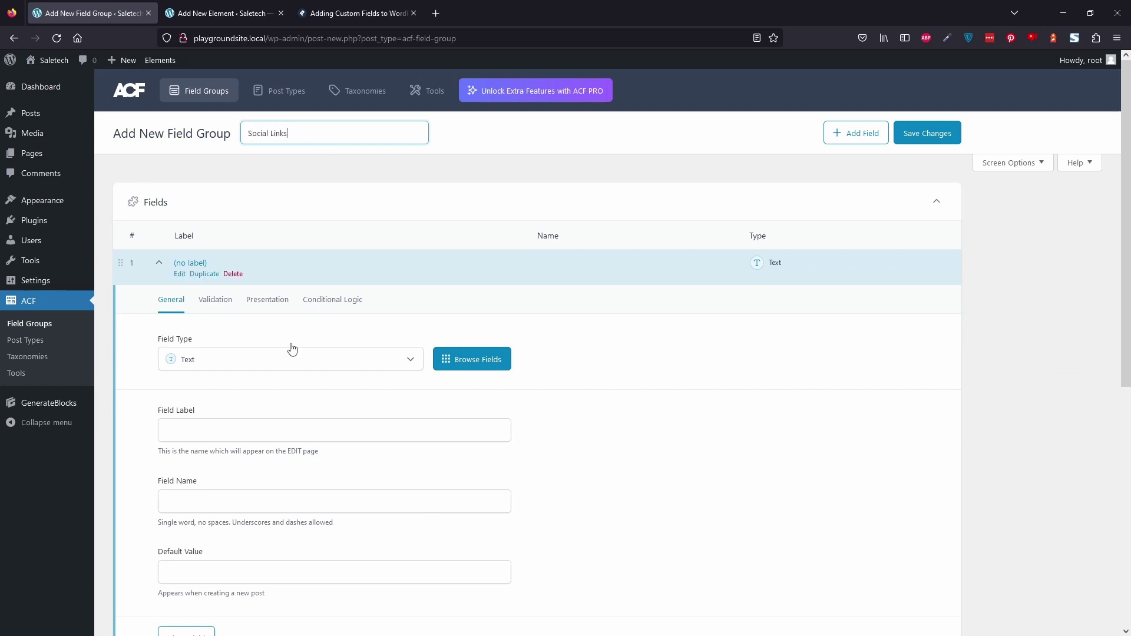
scroll(273, 134, "down", 2)
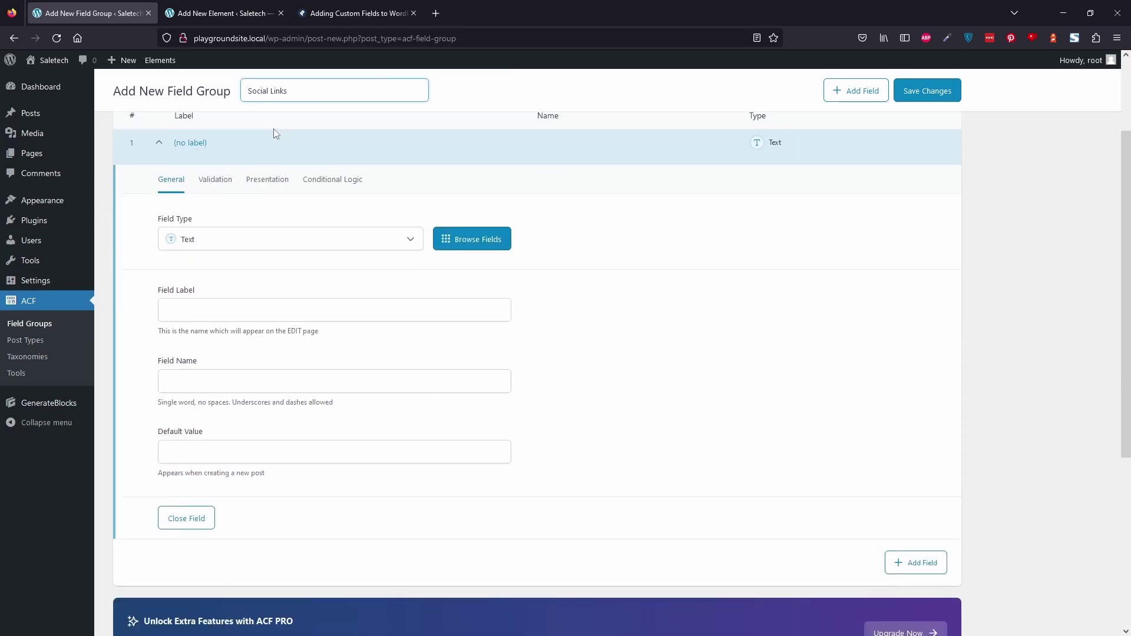
Step: Make the group's first field a URL field labelled 'Instagram'
left_click(379, 244)
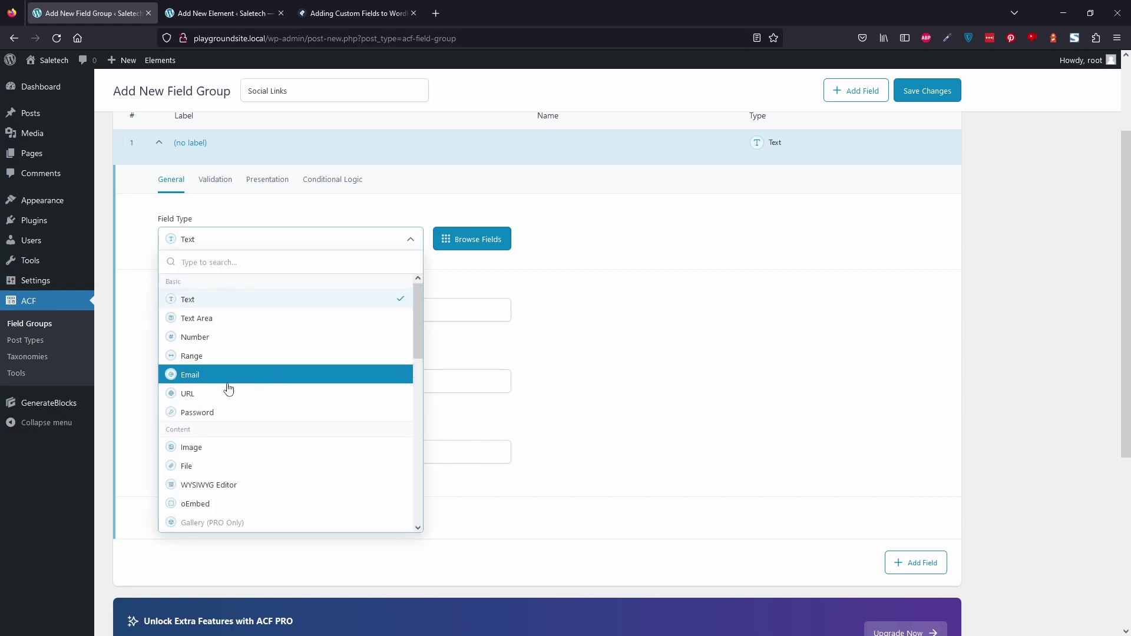
left_click(193, 397)
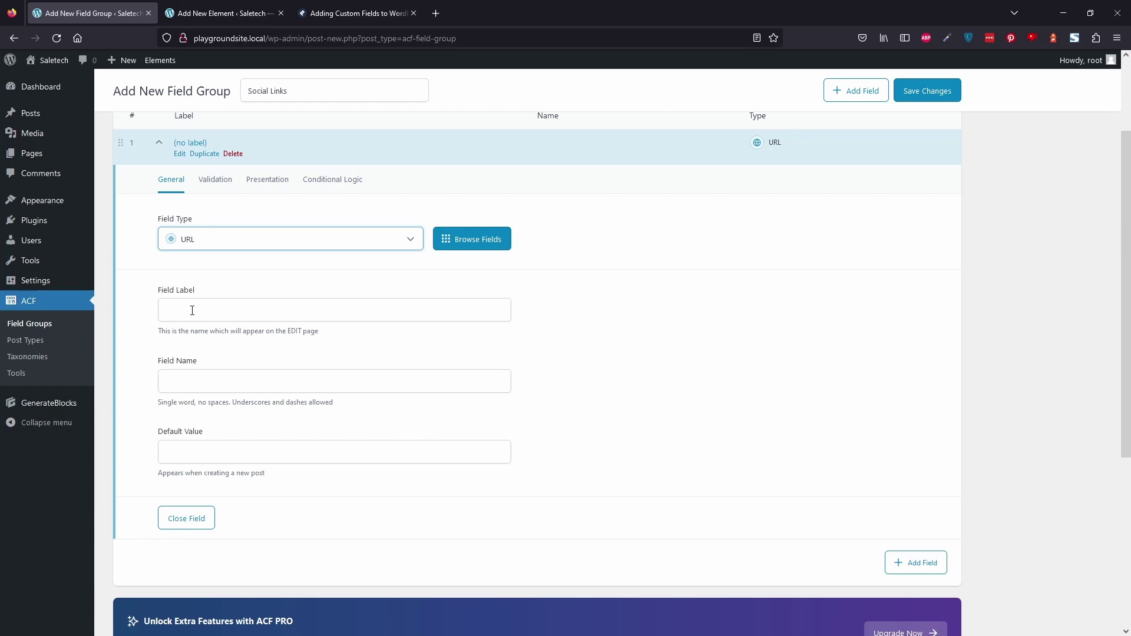
left_click(192, 310)
type("Instagram")
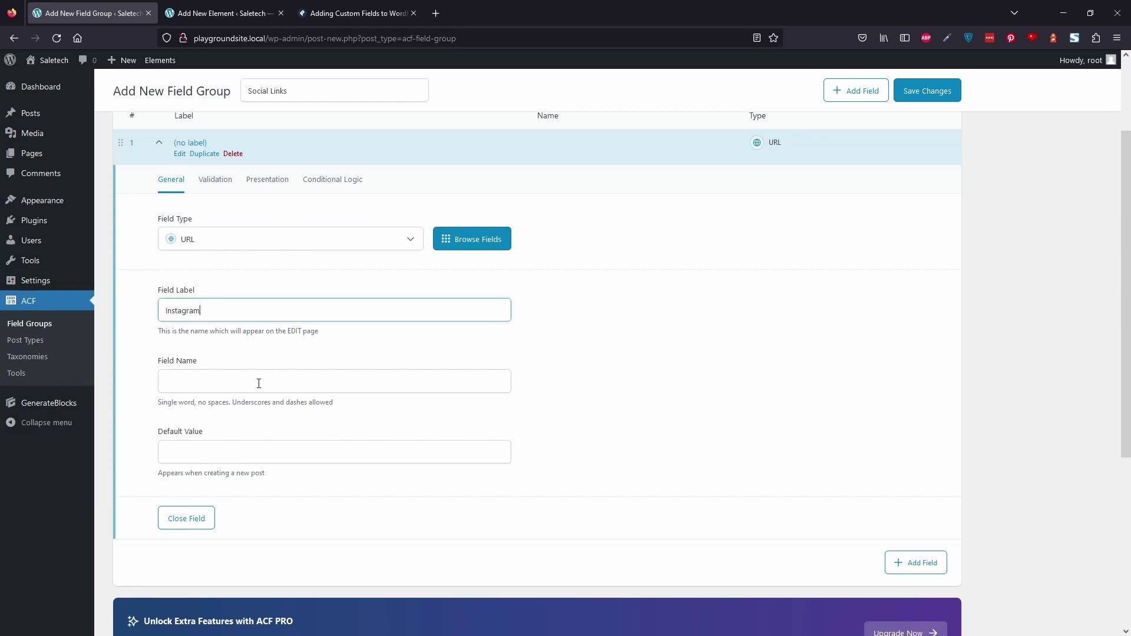
left_click(259, 383)
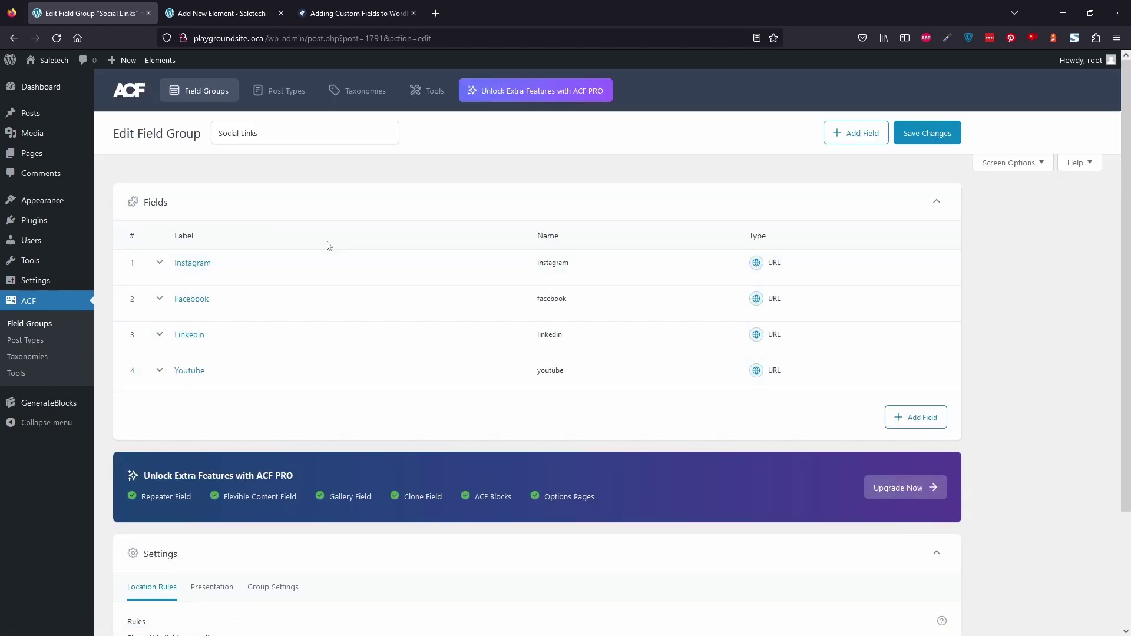
Step: Set the field group's location rule to User Form so it appears on all user forms
scroll(465, 239, "down", 1)
scroll(465, 234, "down", 3)
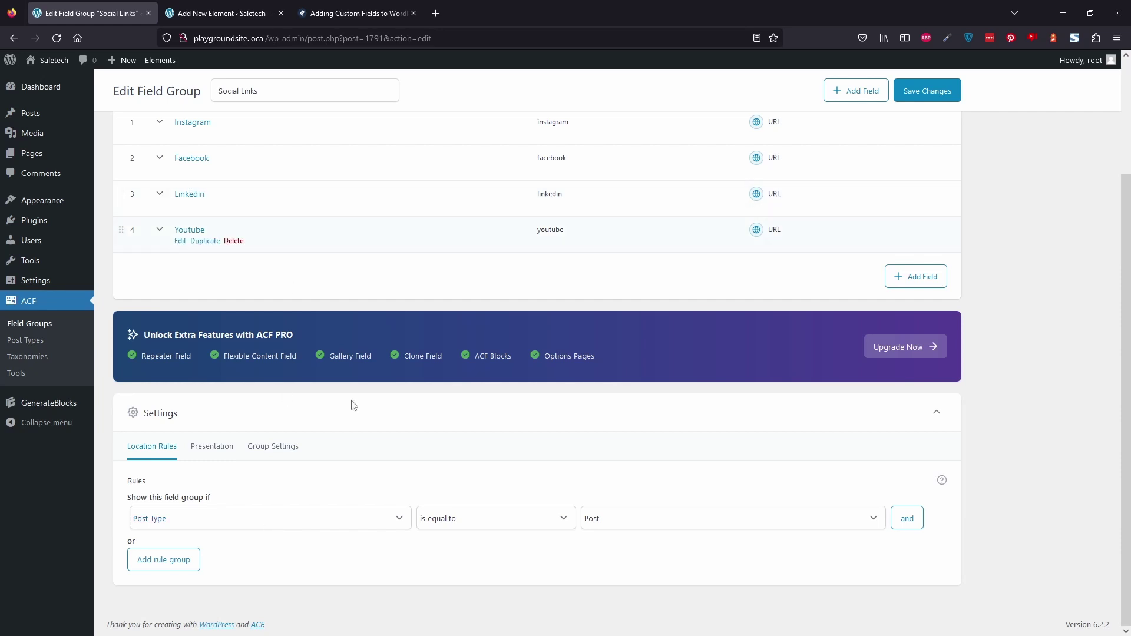
left_click(339, 524)
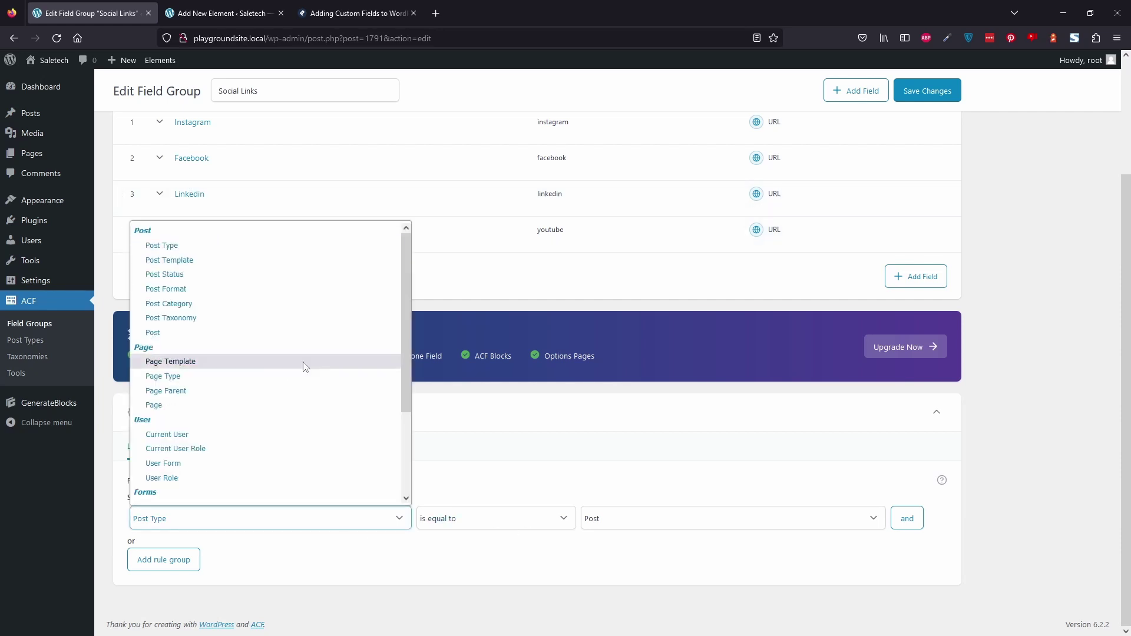
left_click(247, 458)
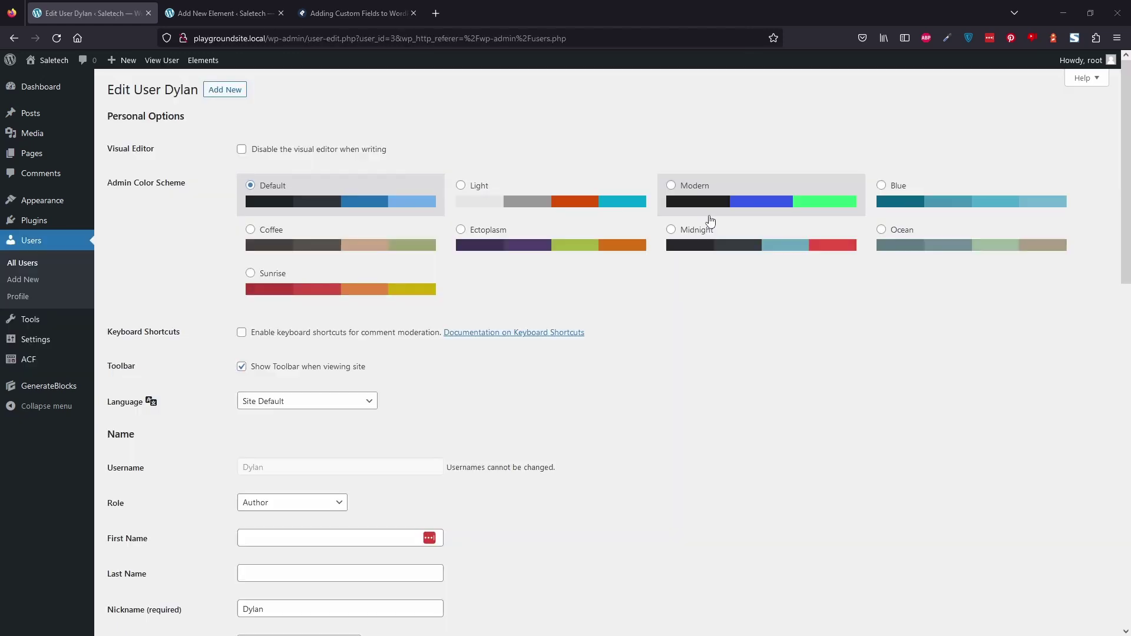
Step: Scroll down the author's profile to the Social Links fields showing the Instagram URL
scroll(353, 465, "down", 15)
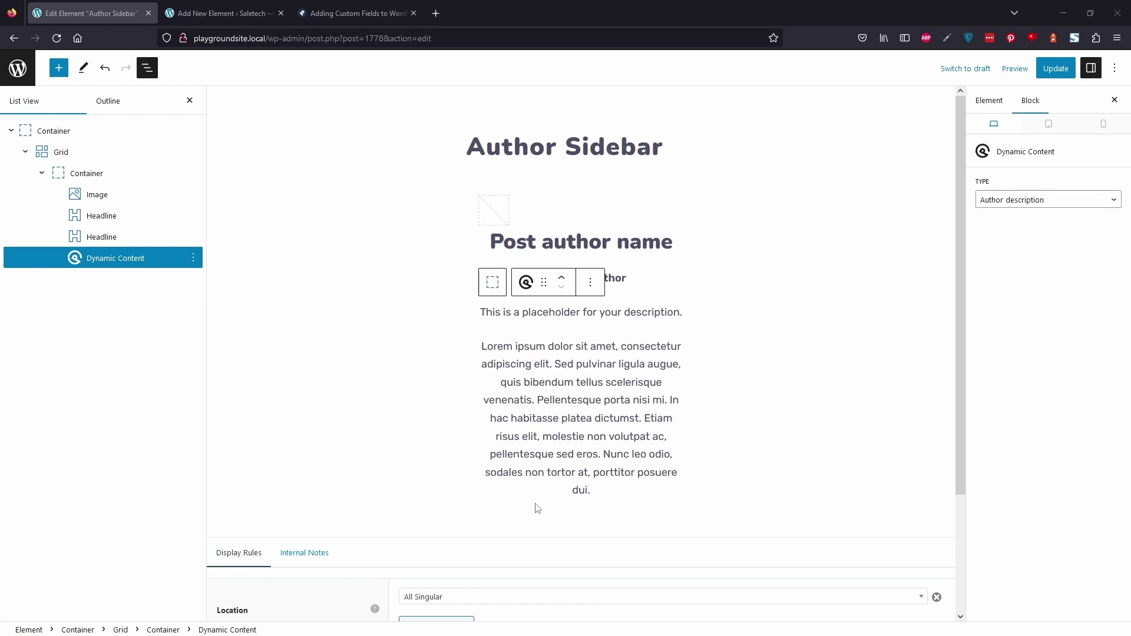
Step: Insert a GenerateBlocks Button block below the author description by searching 'button'
left_click(631, 504)
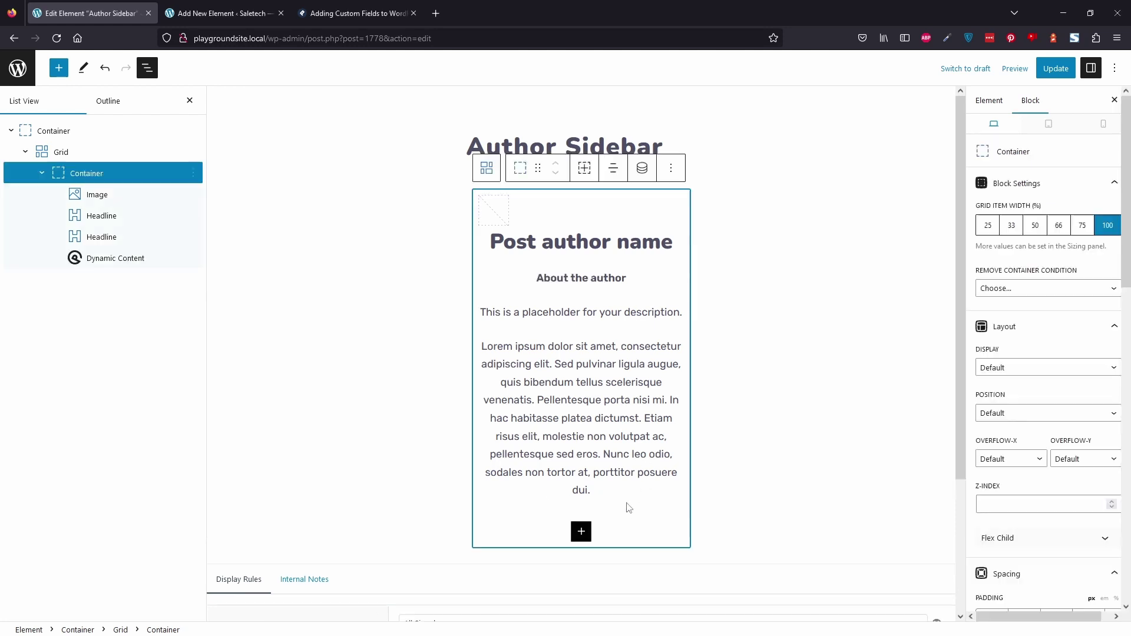
left_click(584, 530)
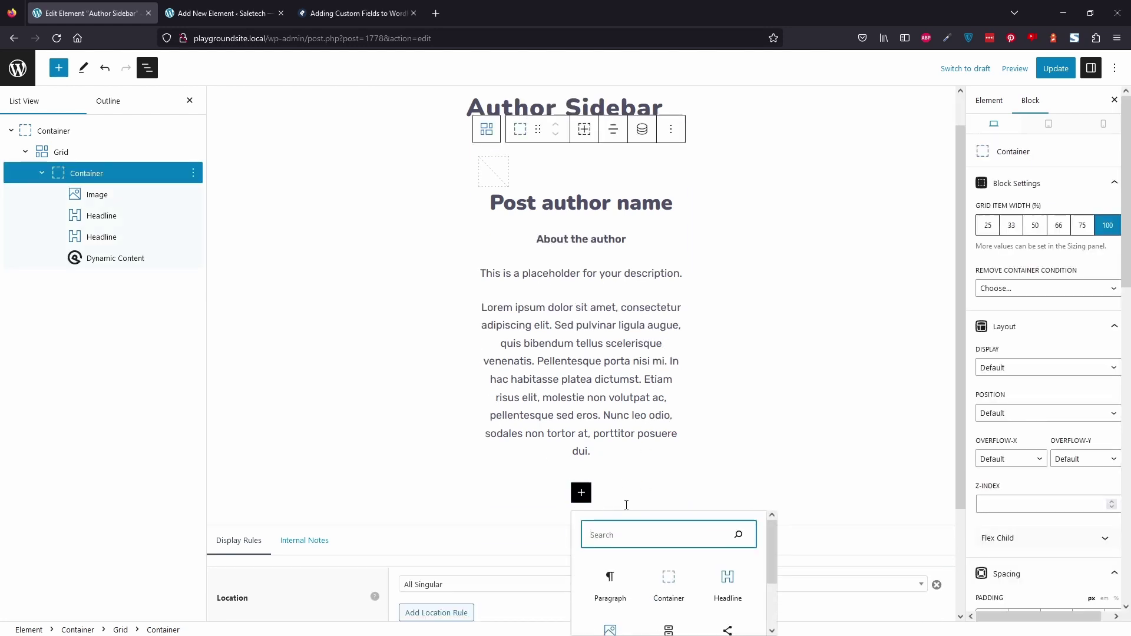
scroll(628, 506, "down", 2)
key("Escape")
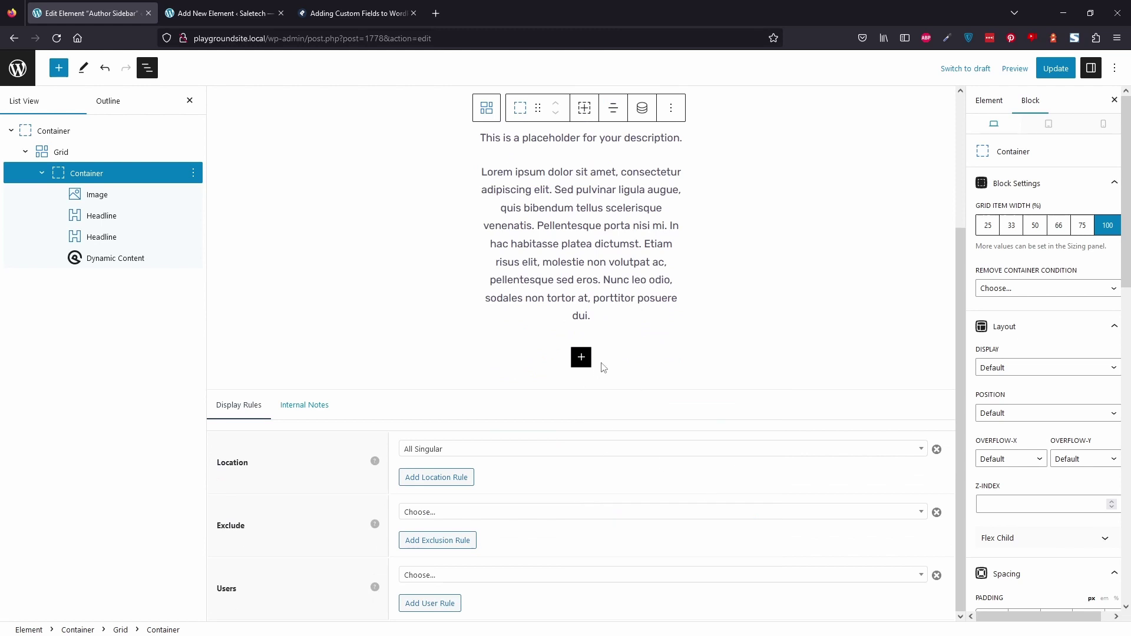
left_click(582, 359)
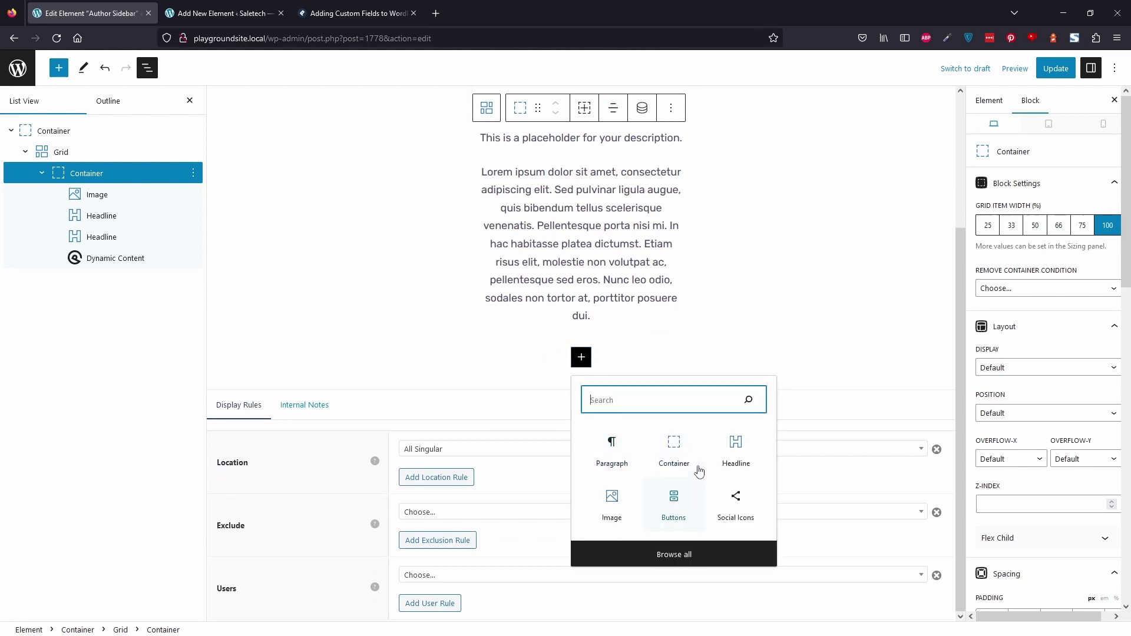
type("butto")
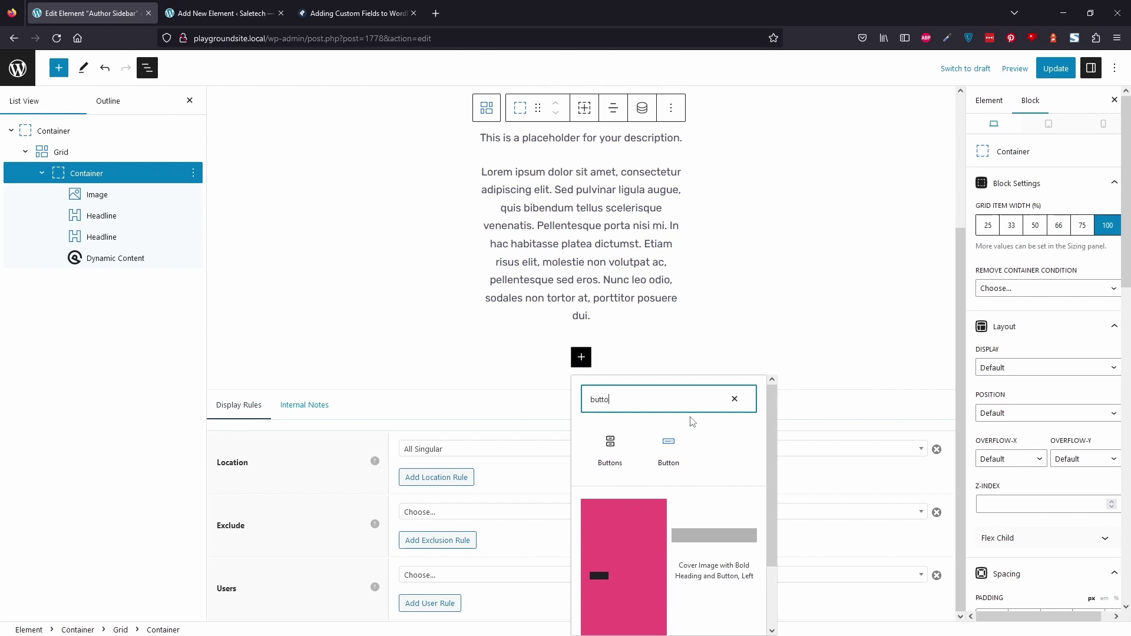
type("n")
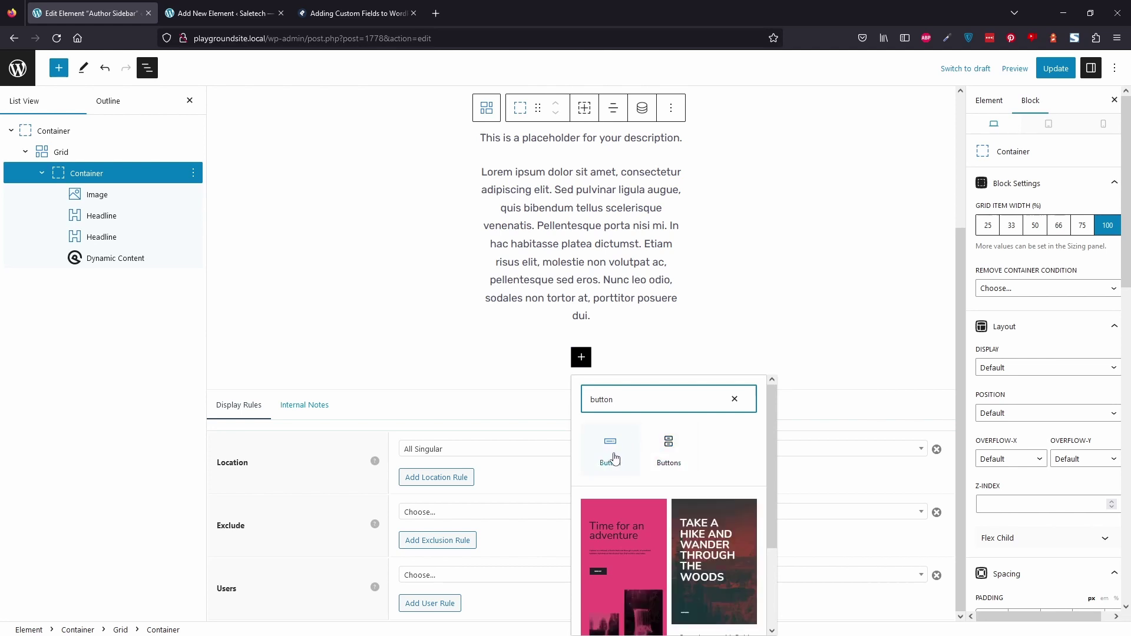
left_click(613, 454)
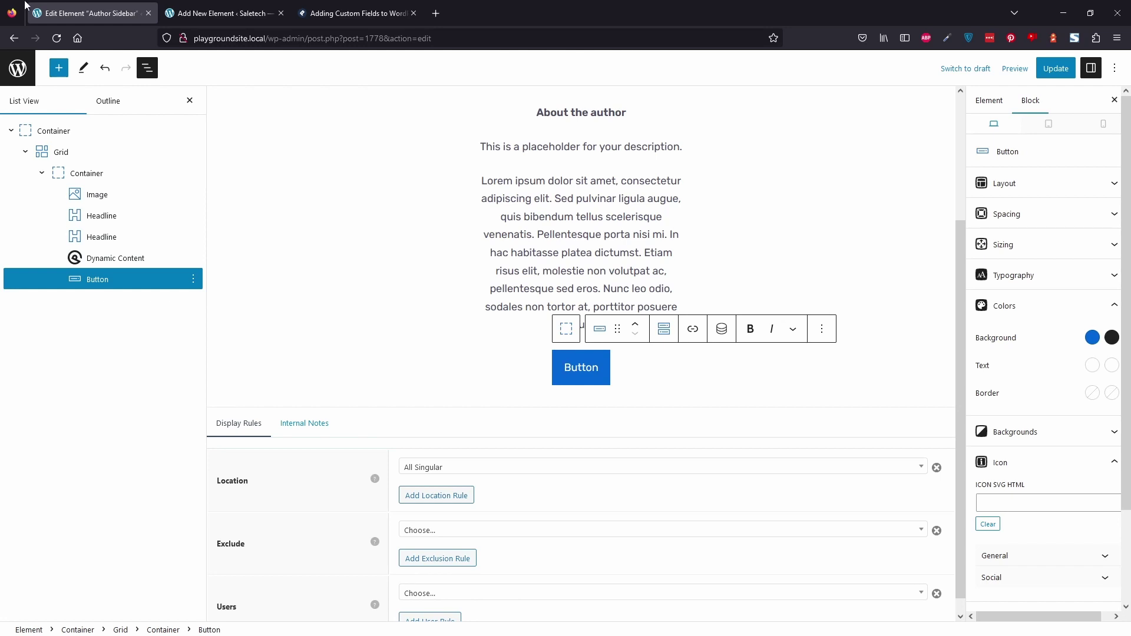
Step: Give the button the Facebook social icon, remove its text, and set icon size 1.5
scroll(1093, 484, "down", 2)
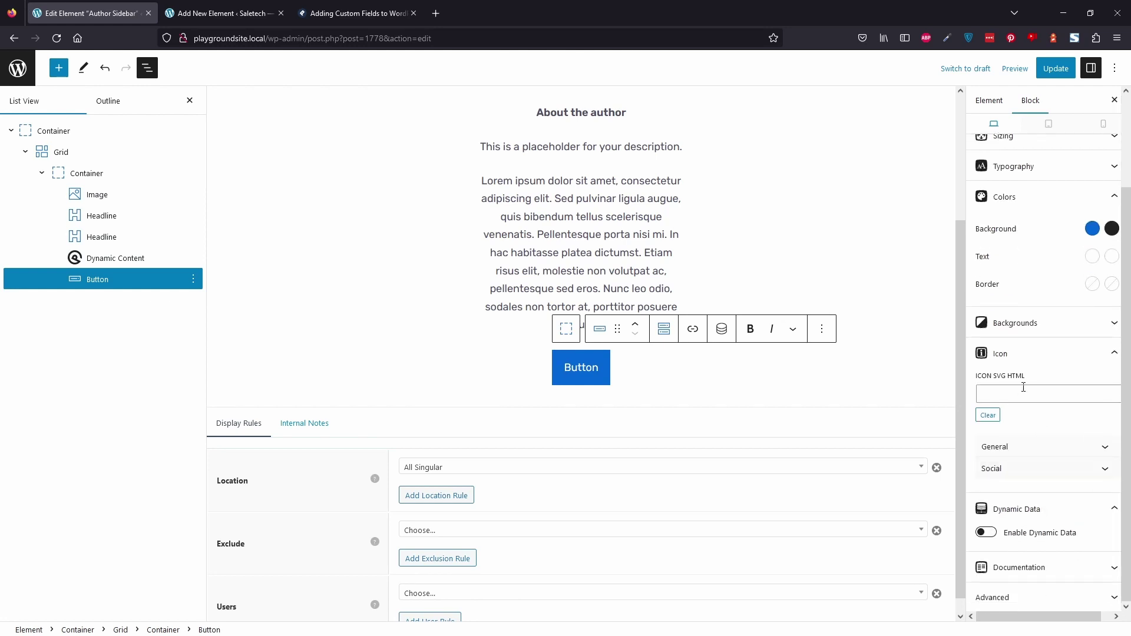
left_click(1014, 468)
scroll(1013, 469, "down", 1)
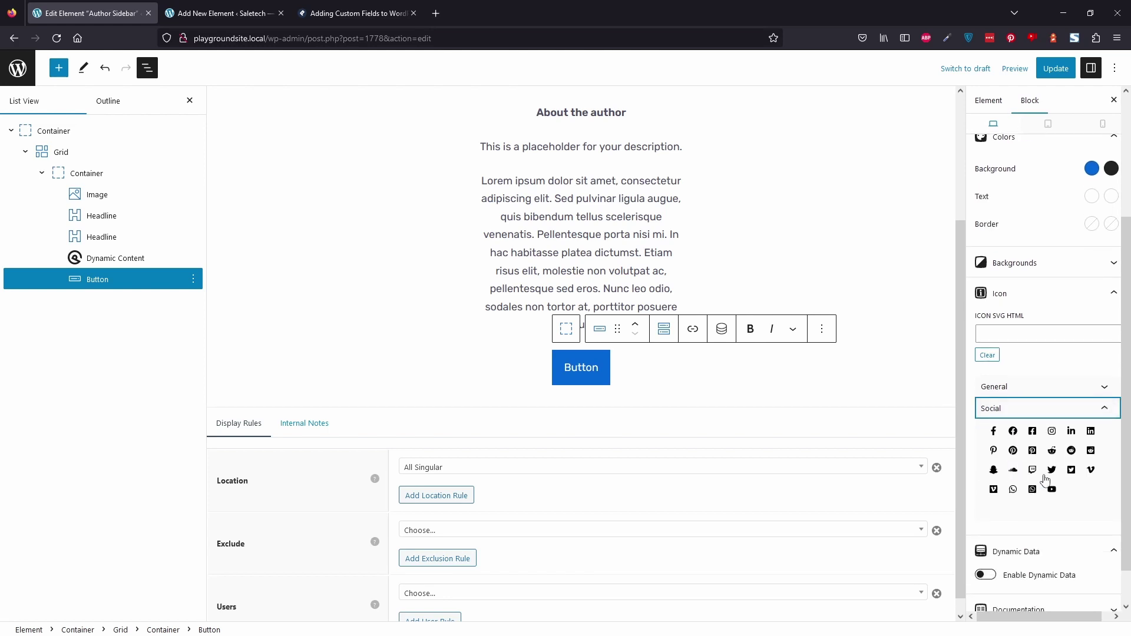
left_click(996, 433)
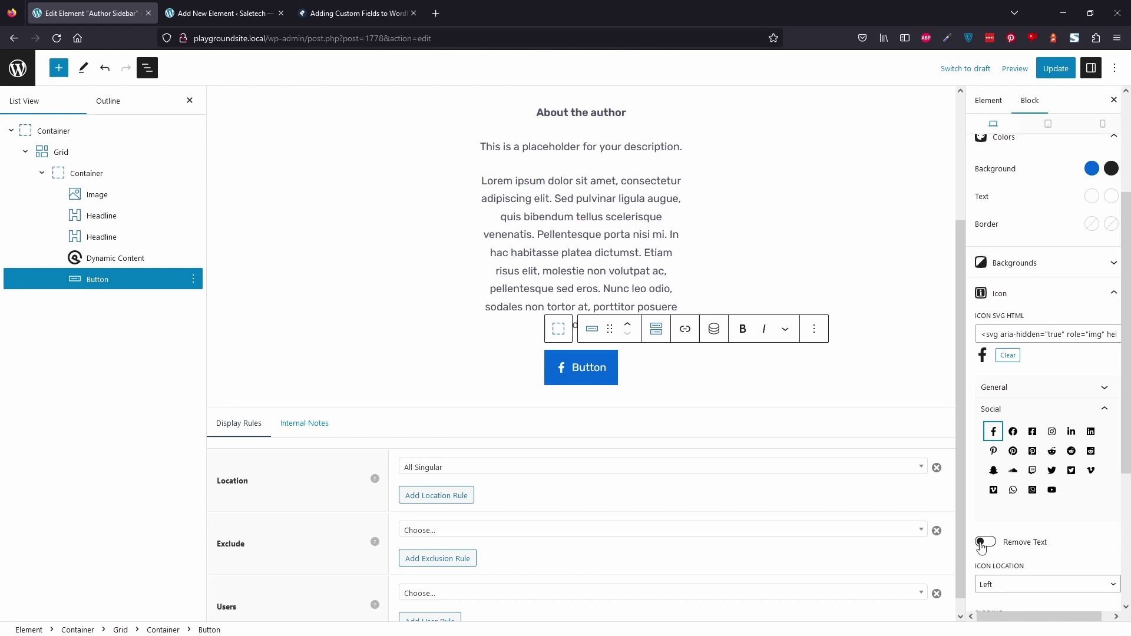
left_click(982, 544)
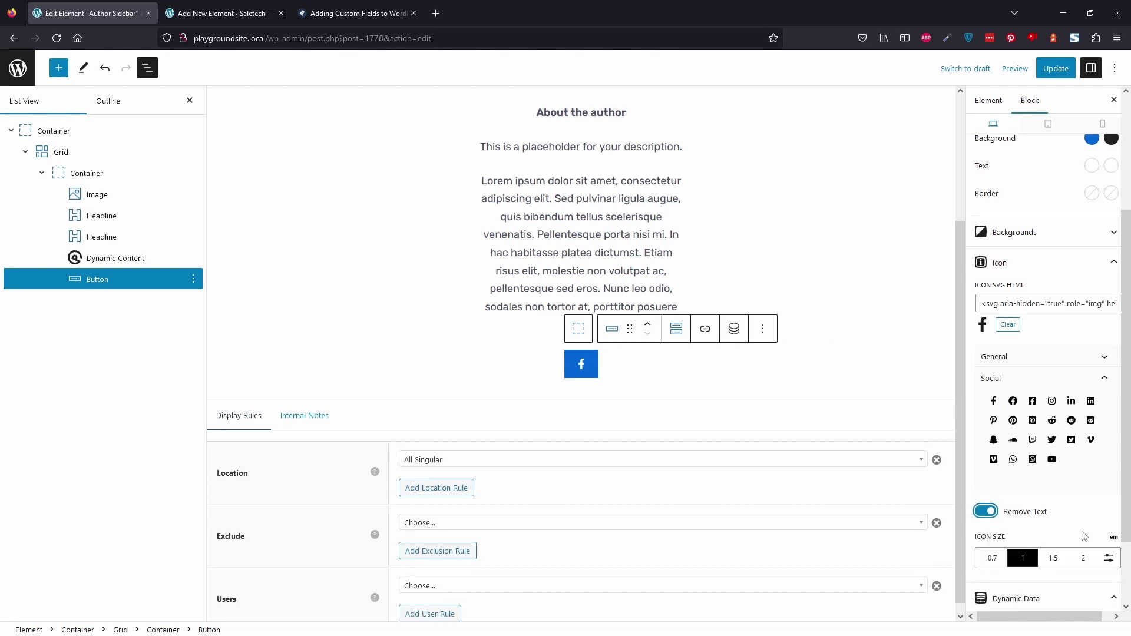
left_click(1059, 558)
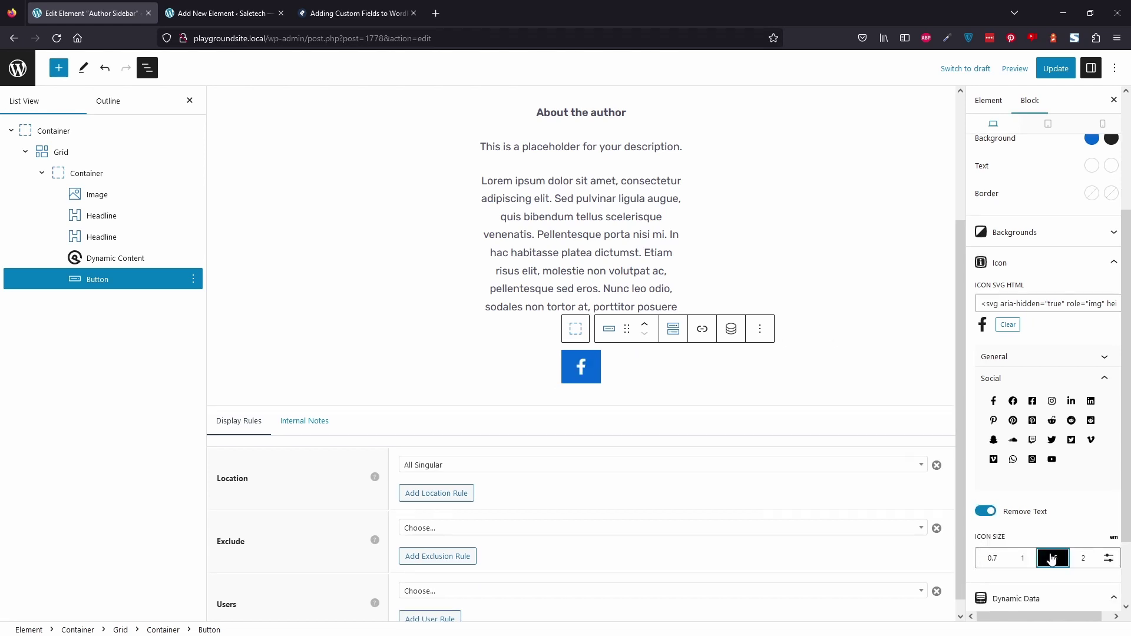
Step: Link the button dynamically to the Author meta field 'facebook'
left_click(732, 330)
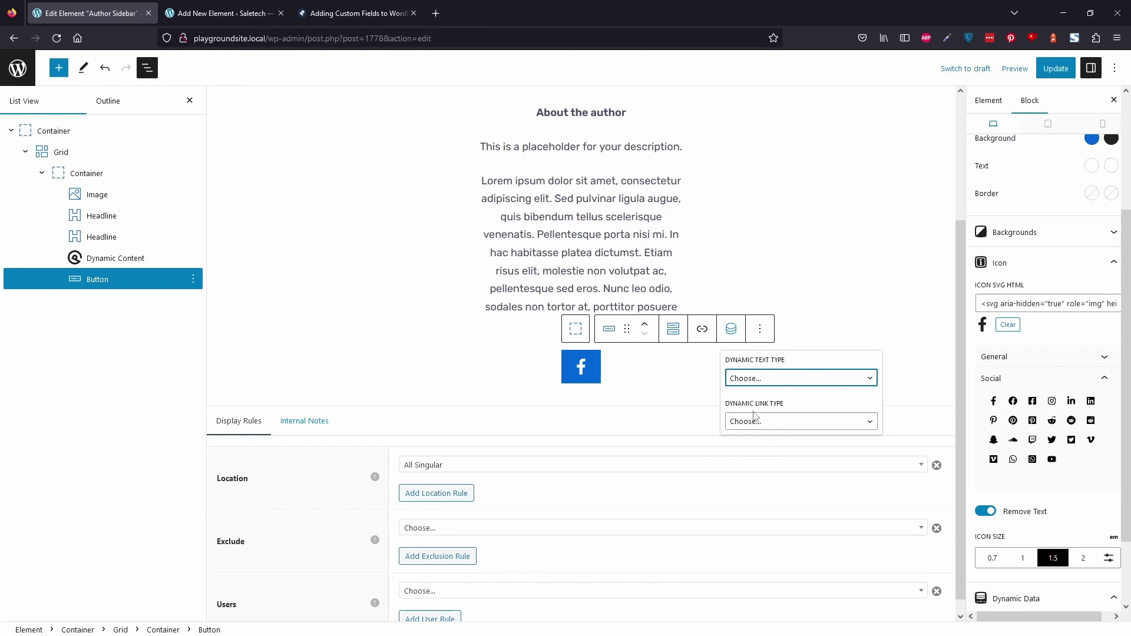
left_click(789, 422)
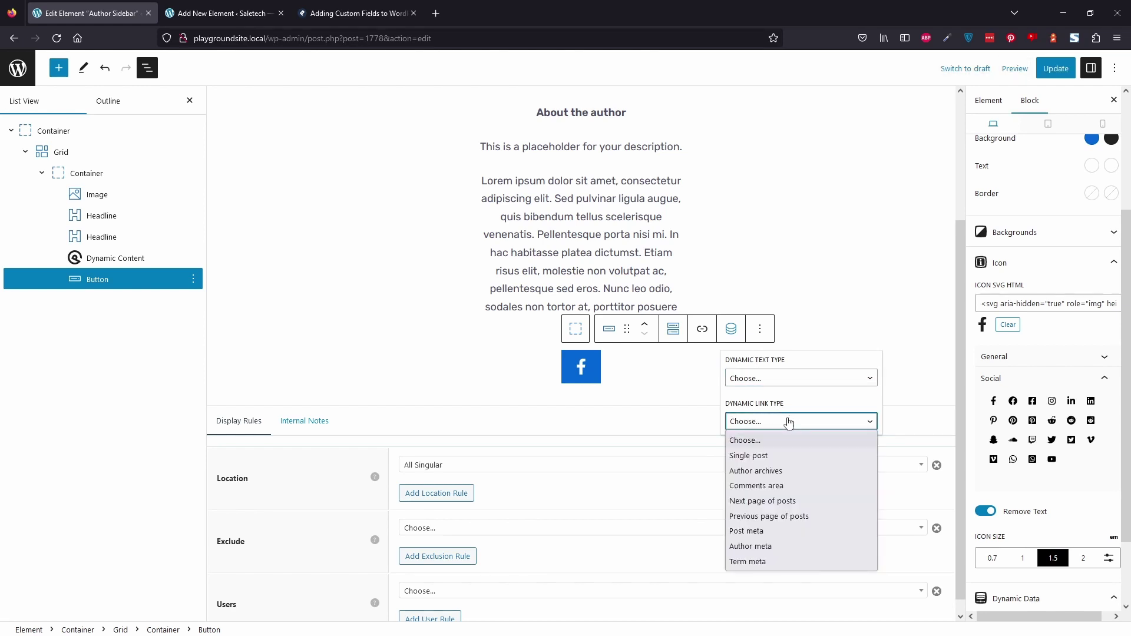
left_click(779, 546)
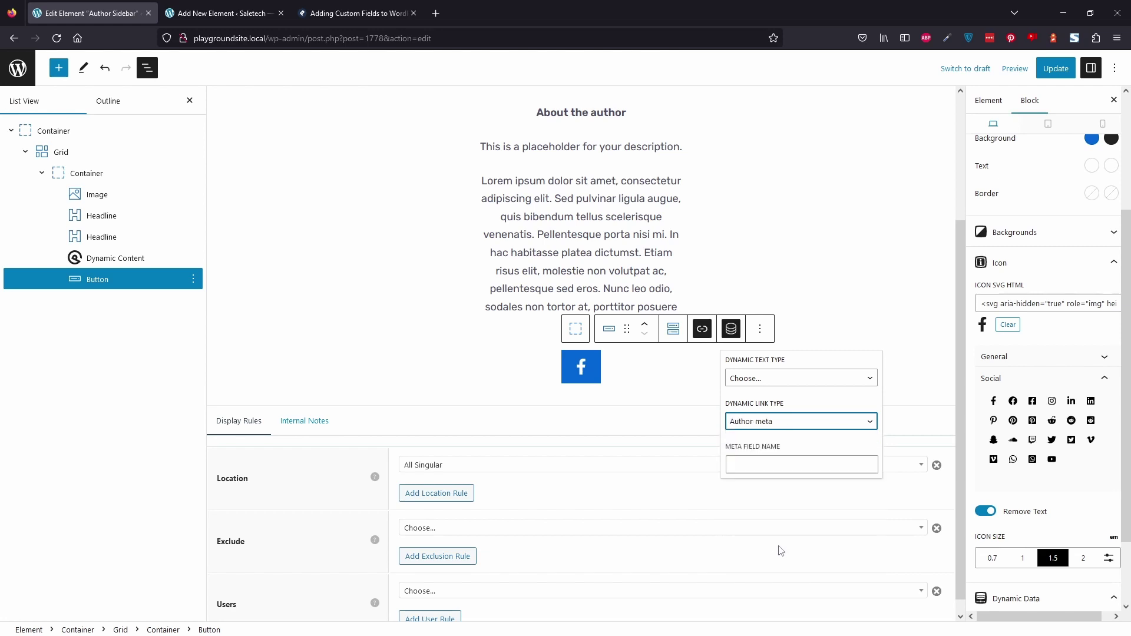
left_click(797, 463)
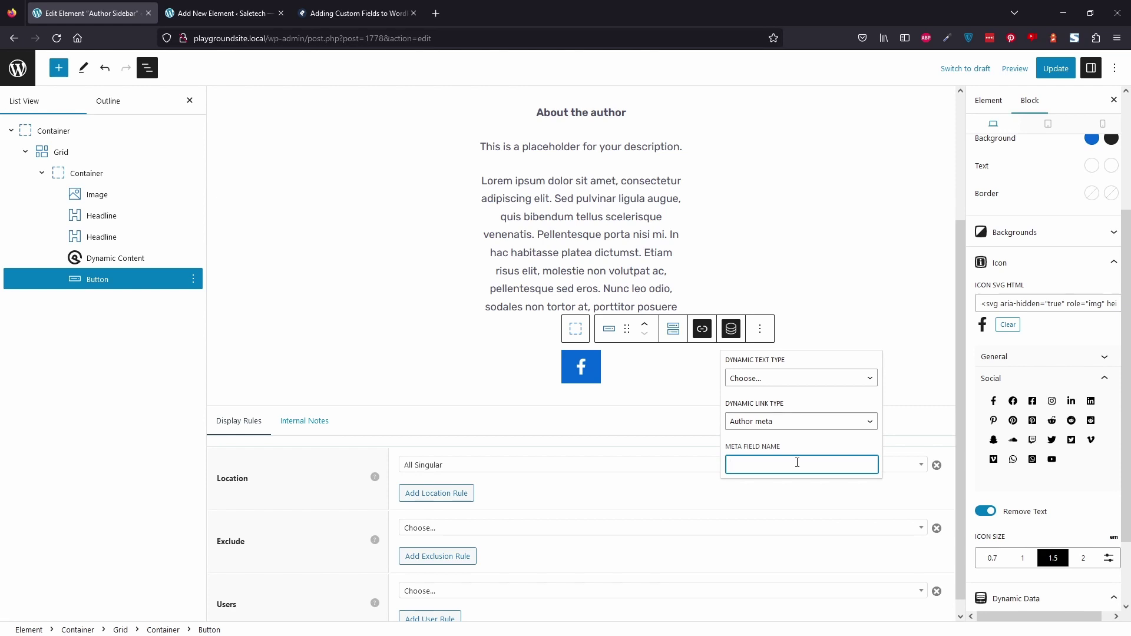
type("facebook")
Step: Lay out Facebook, Instagram, LinkedIn and YouTube icon buttons, then select the Instagram button
left_click(515, 518)
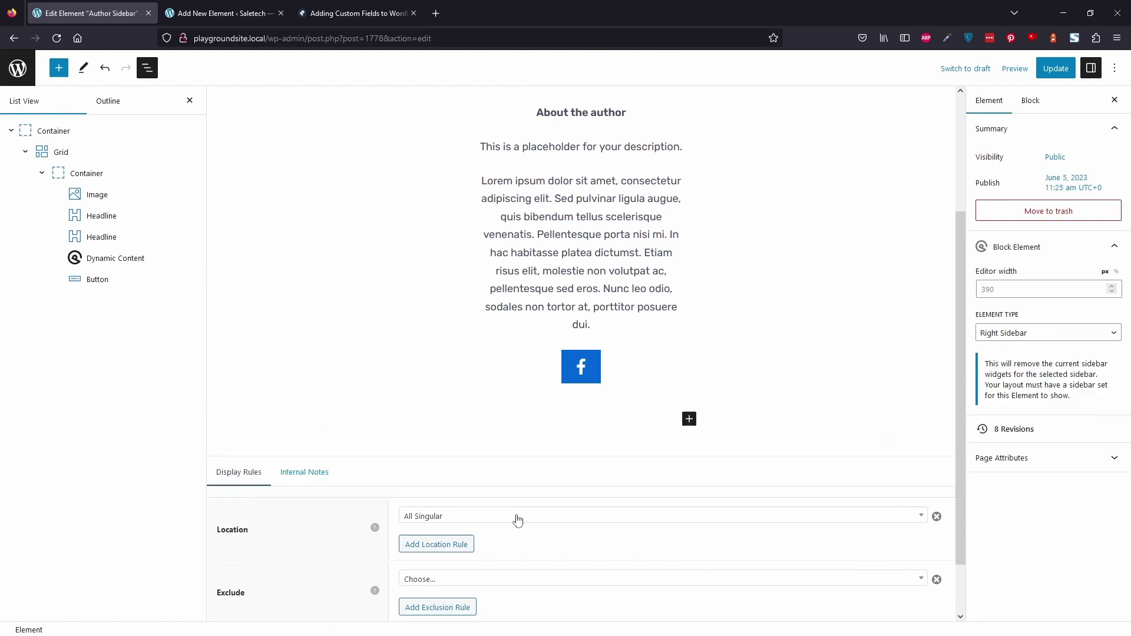
left_click(114, 287)
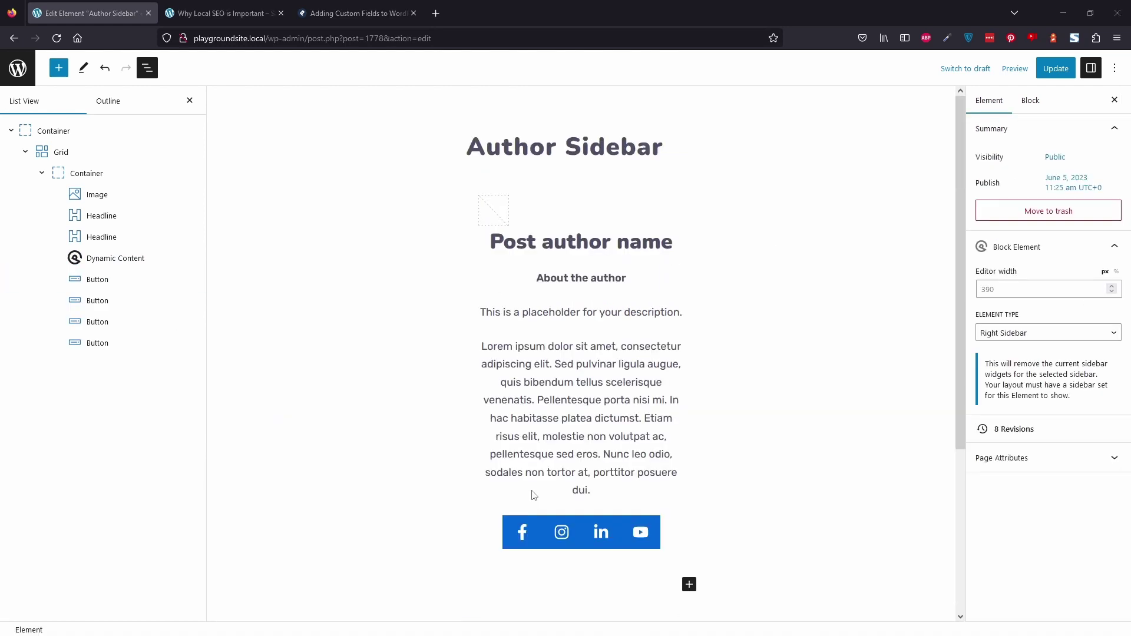
left_click(557, 527)
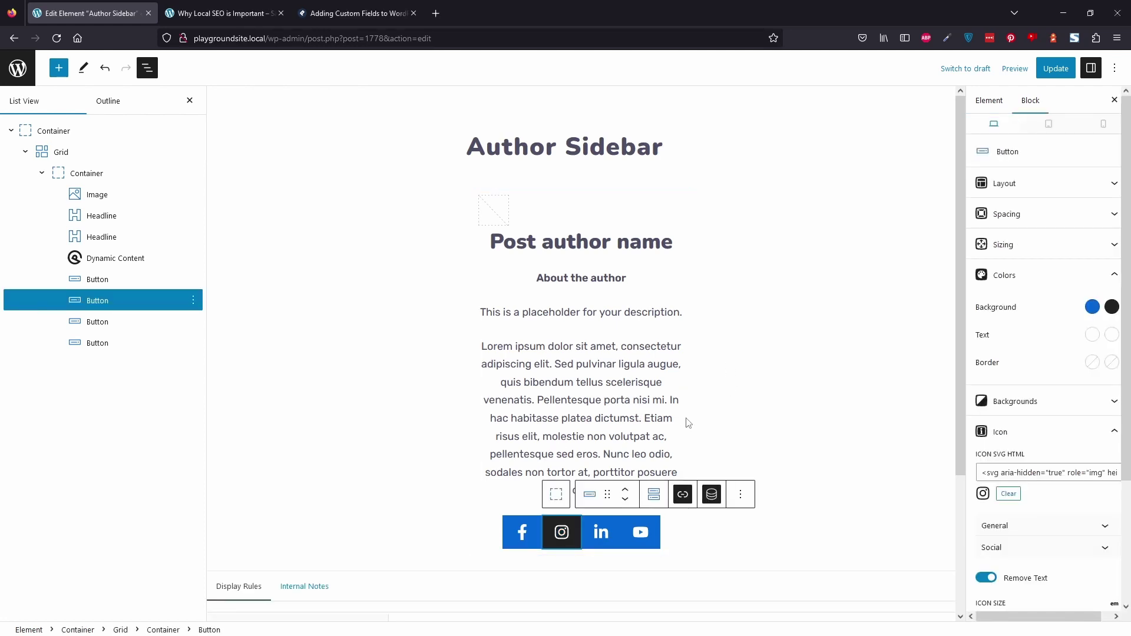
Step: Set the Instagram button's link to open in a new tab and save the element
left_click(682, 498)
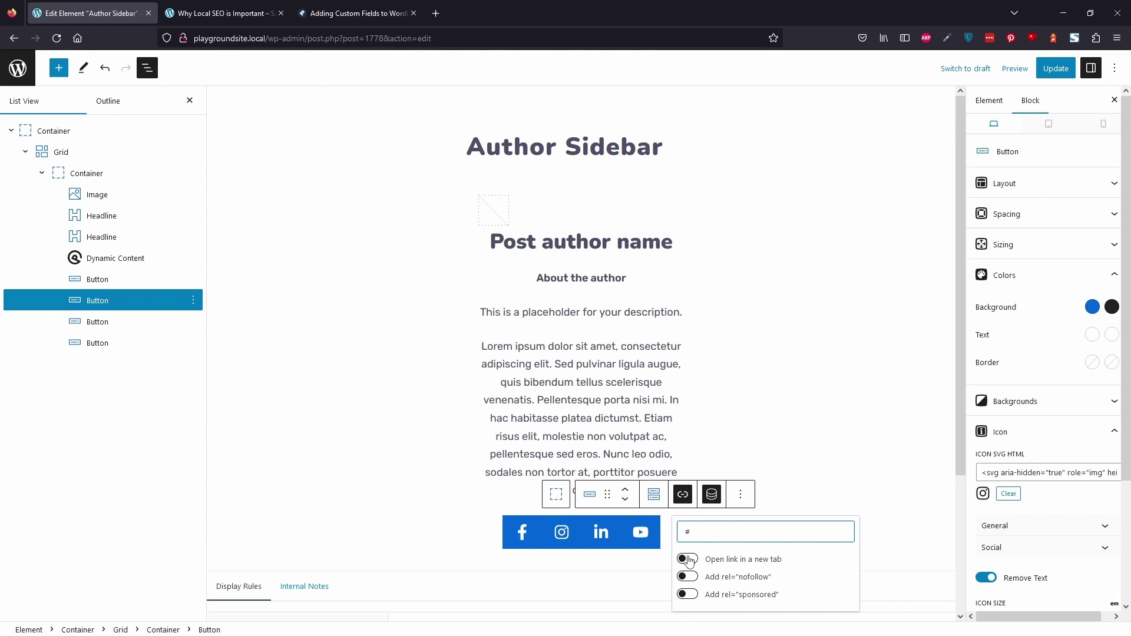
left_click(687, 559)
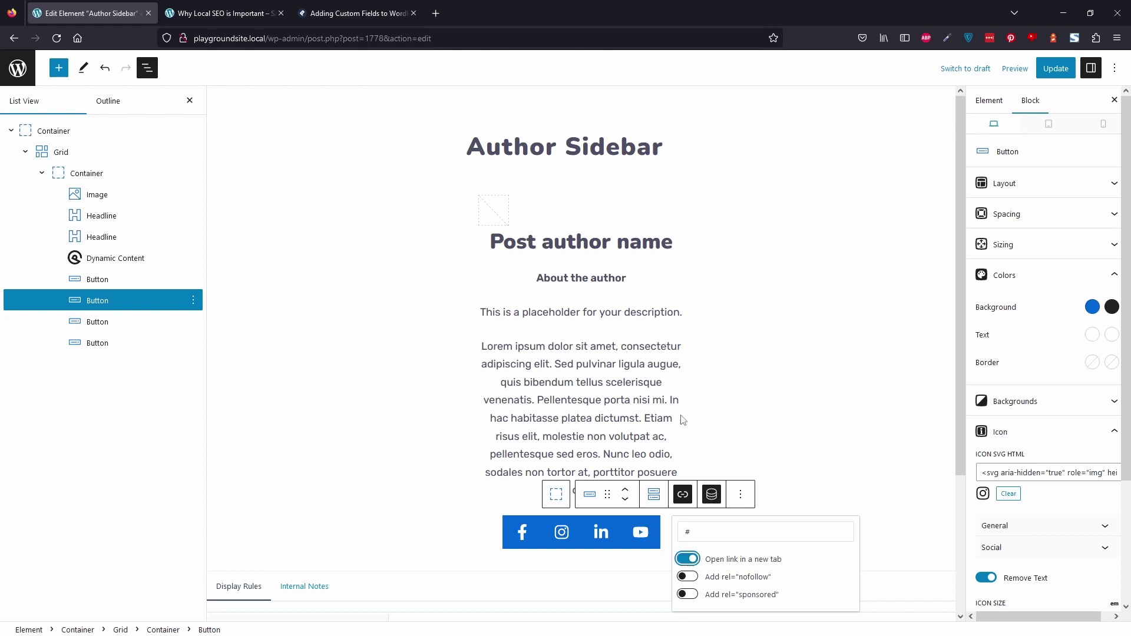
left_click(718, 221)
key("ctrl+s")
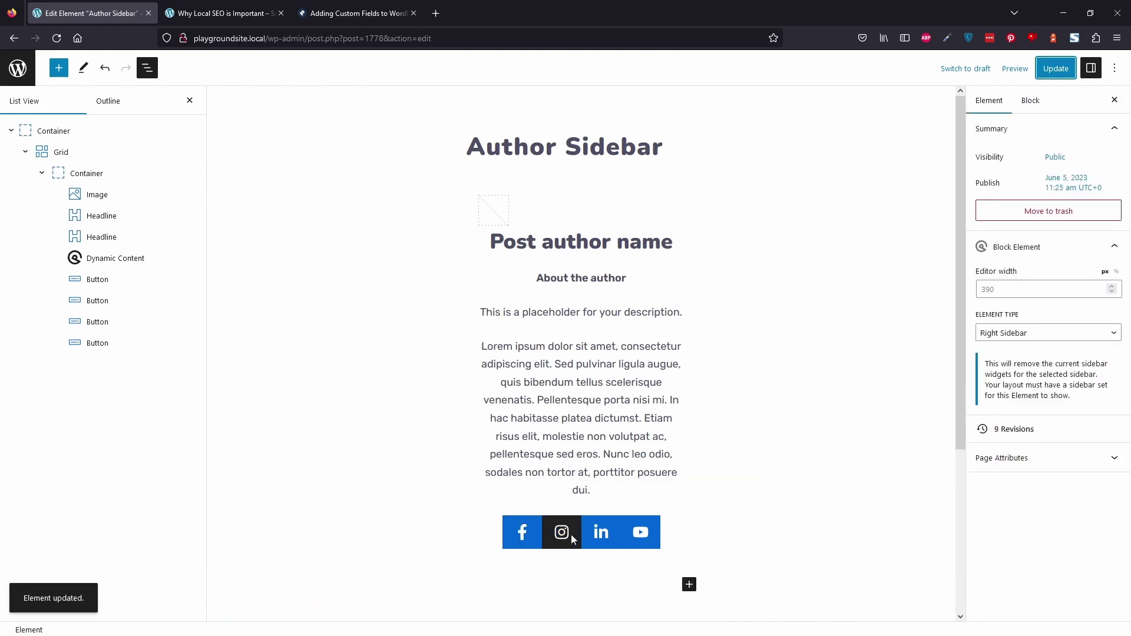
Step: Clear the second headline's dynamic text type so it reads 'About the author', then save
left_click(594, 287)
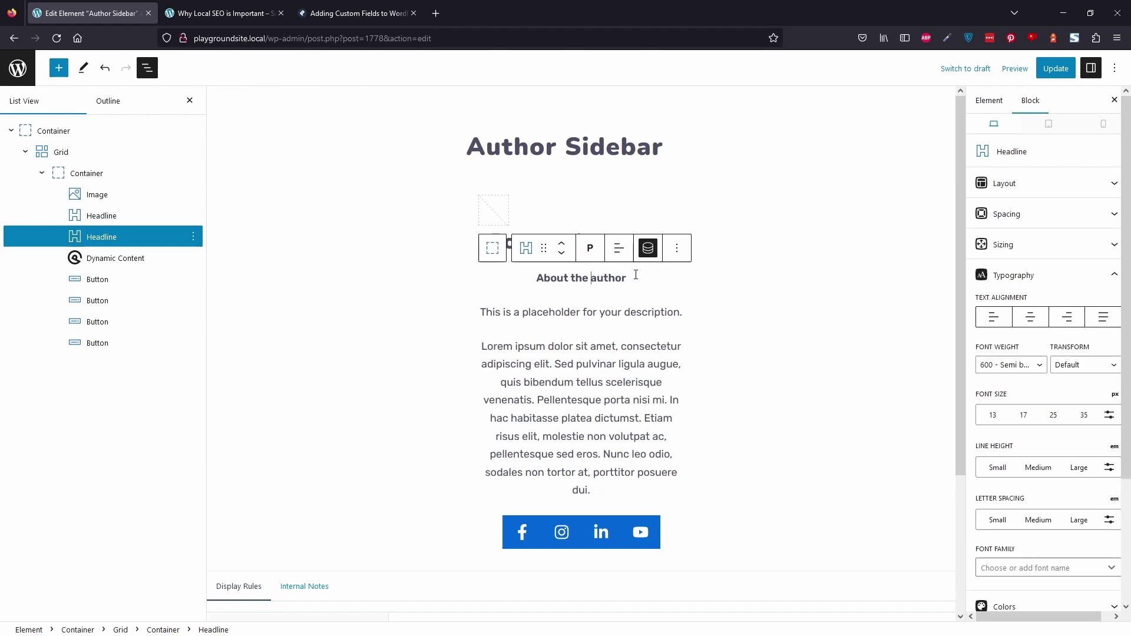
left_click(647, 253)
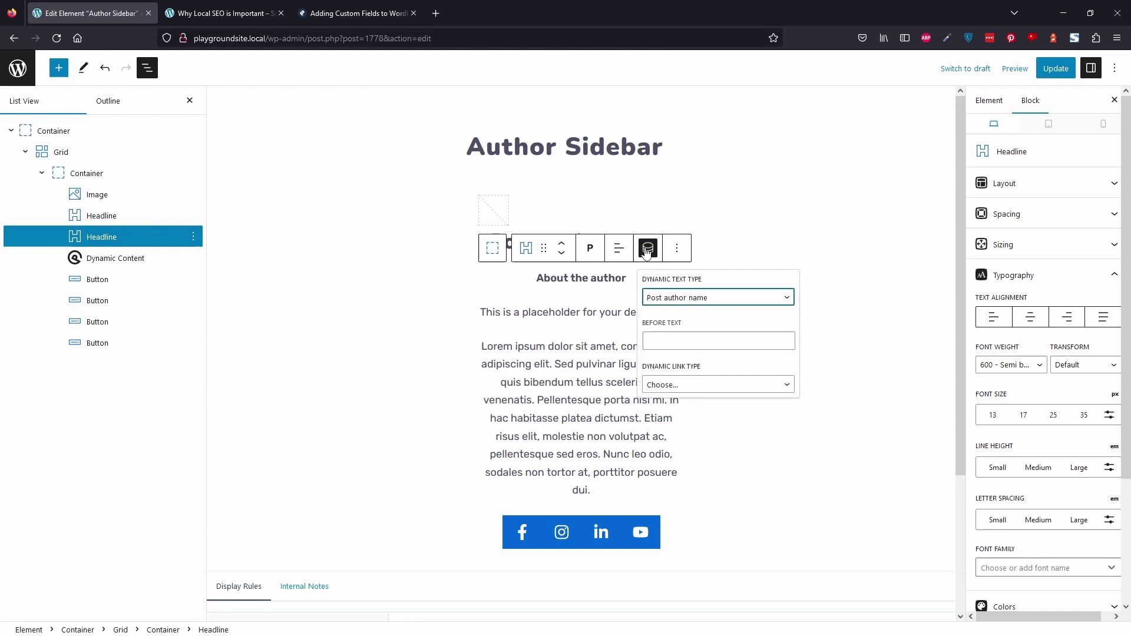
left_click(659, 297)
left_click(660, 317)
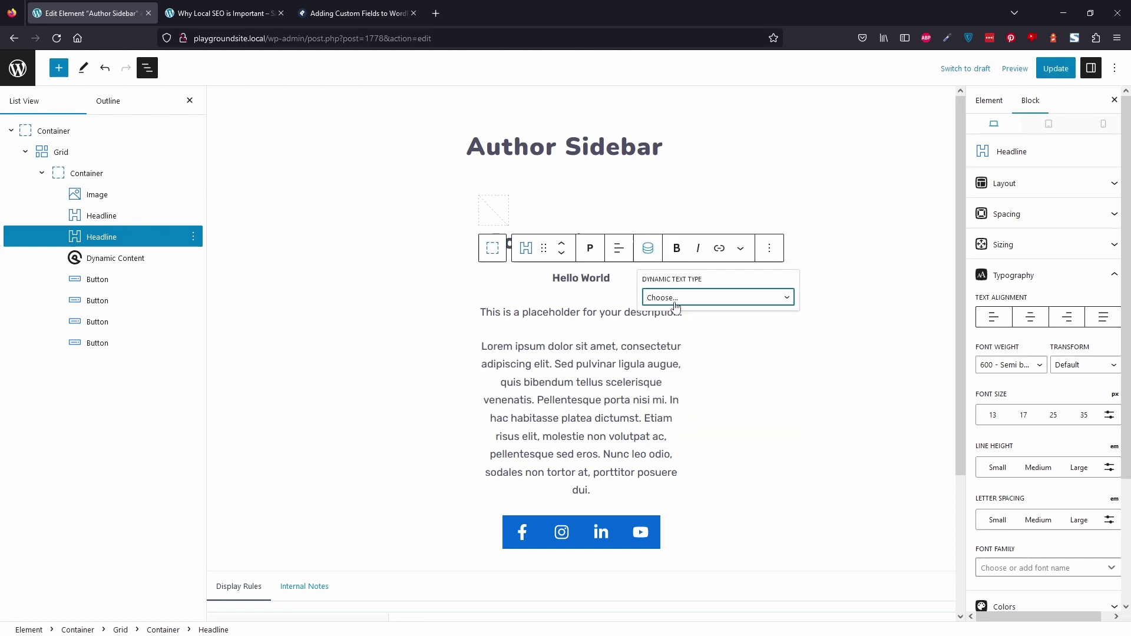
key("ctrl+z")
type("p")
key("BackSpace")
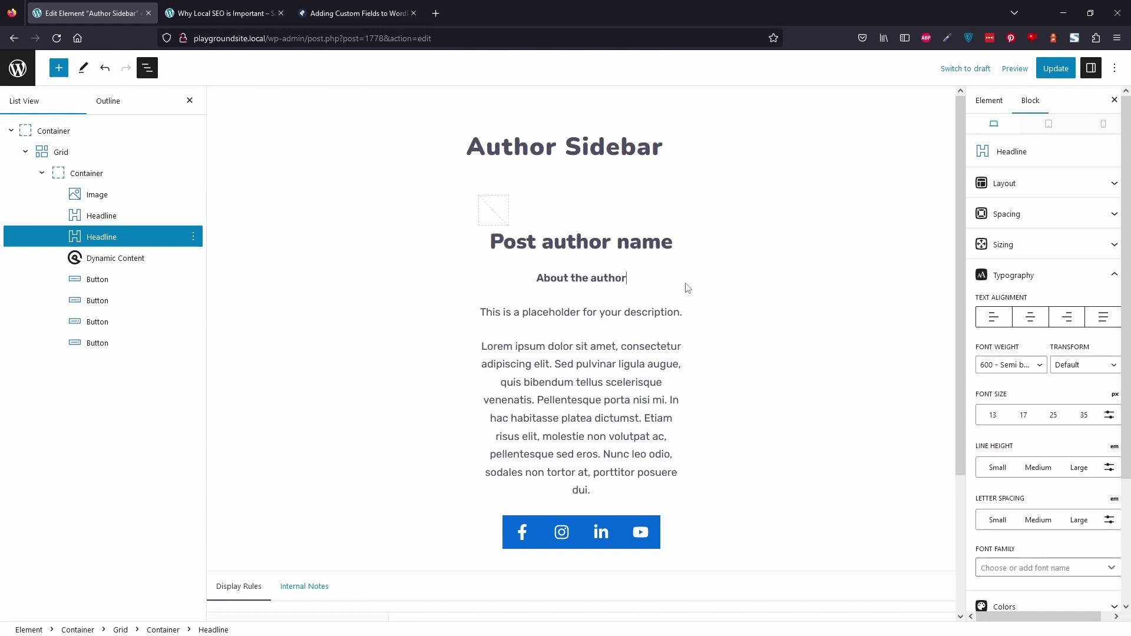
key("ctrl+s")
Step: Reload the post to confirm 'About the author' and four social buttons, then return to the editor
left_click(224, 13)
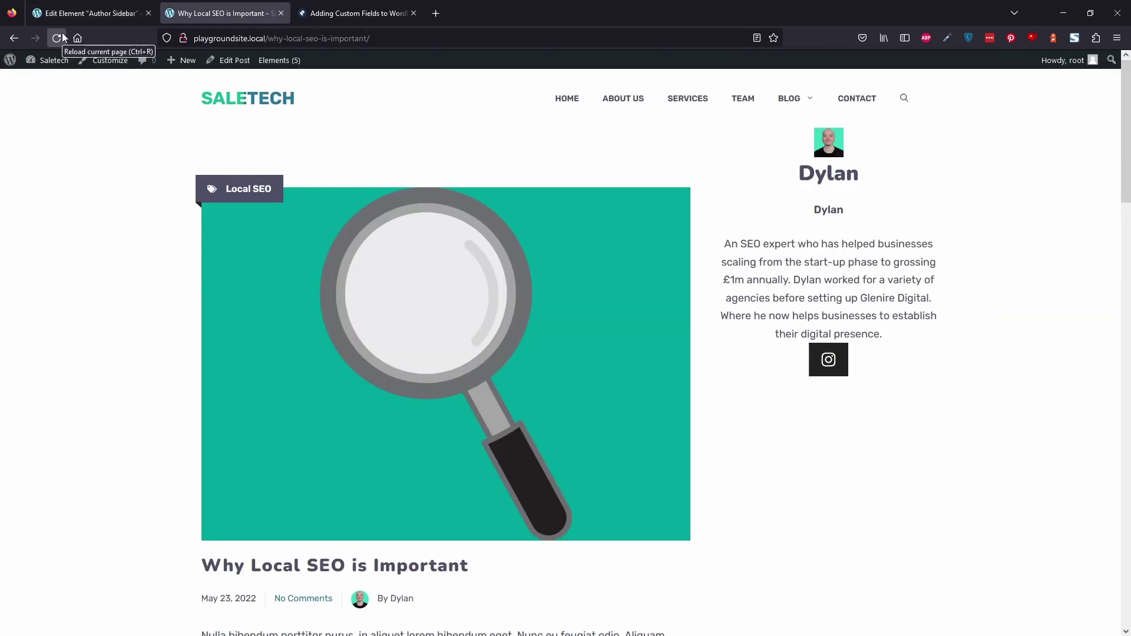
left_click(59, 37)
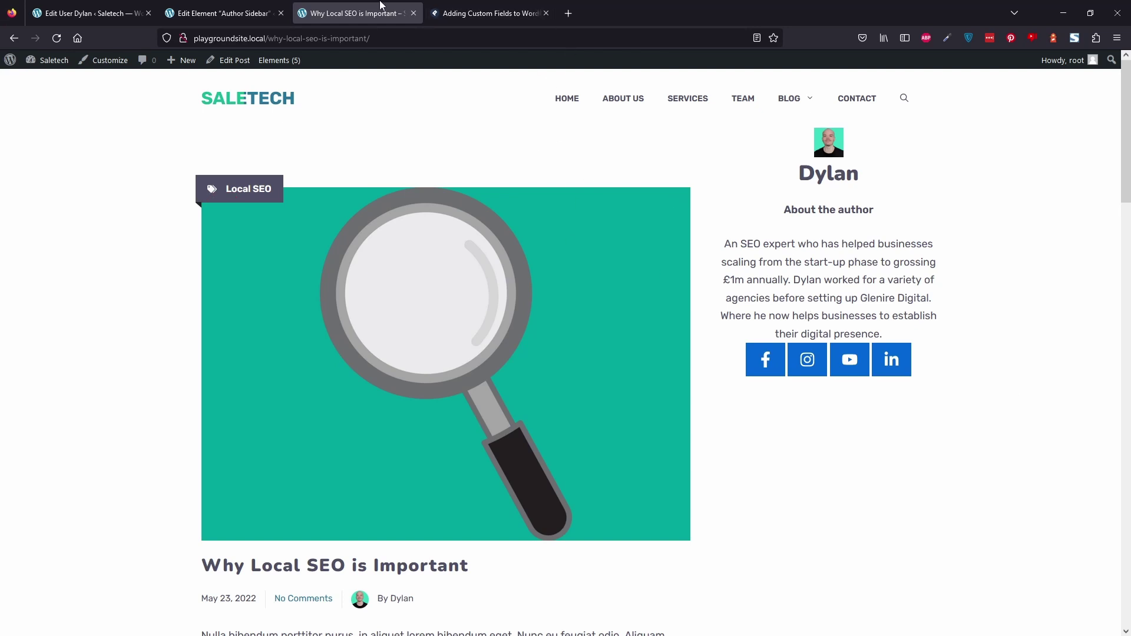
key("ctrl+Page_Up")
Step: Set the author avatar image's width and height to 100 px
left_click_drag(1002, 270, 936, 270)
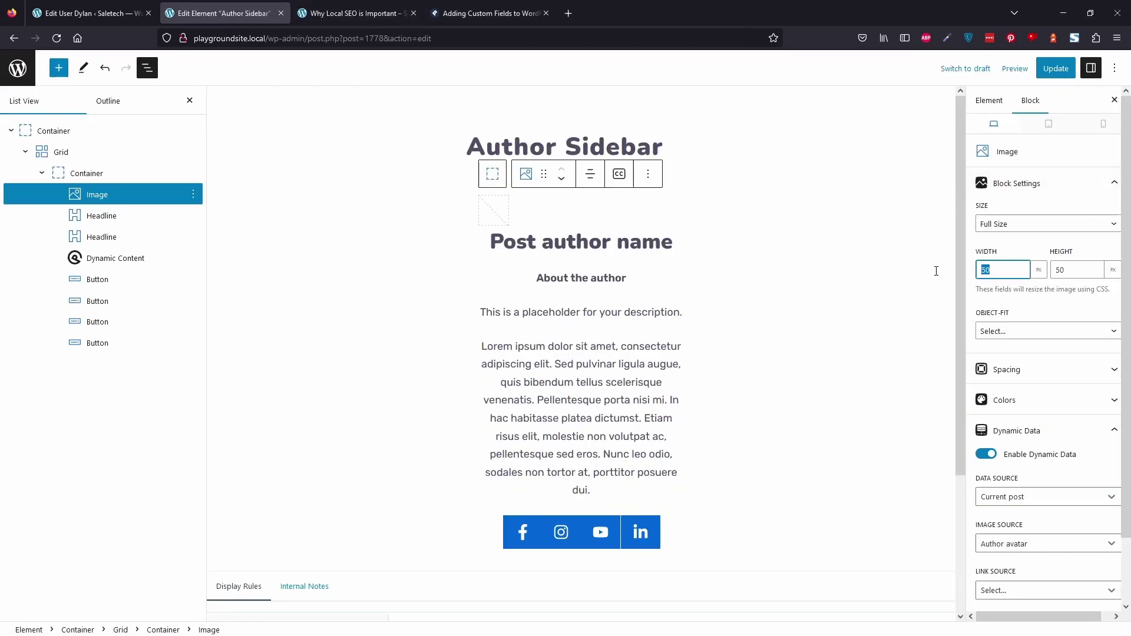
type("1")
key("Tab")
type("100")
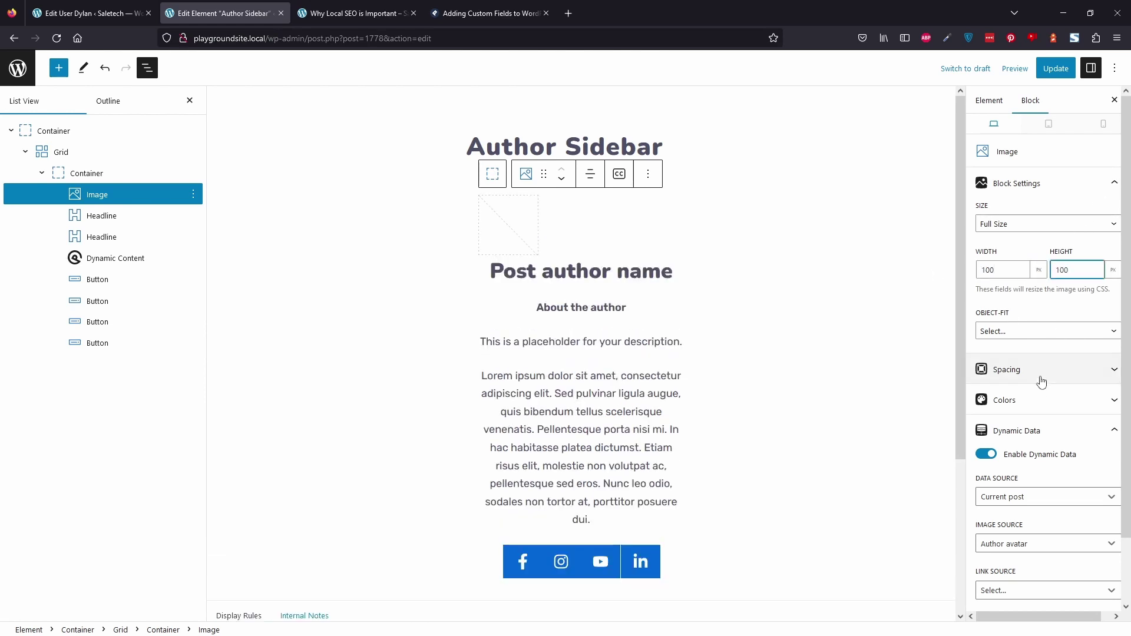
scroll(1040, 334, "down", 1)
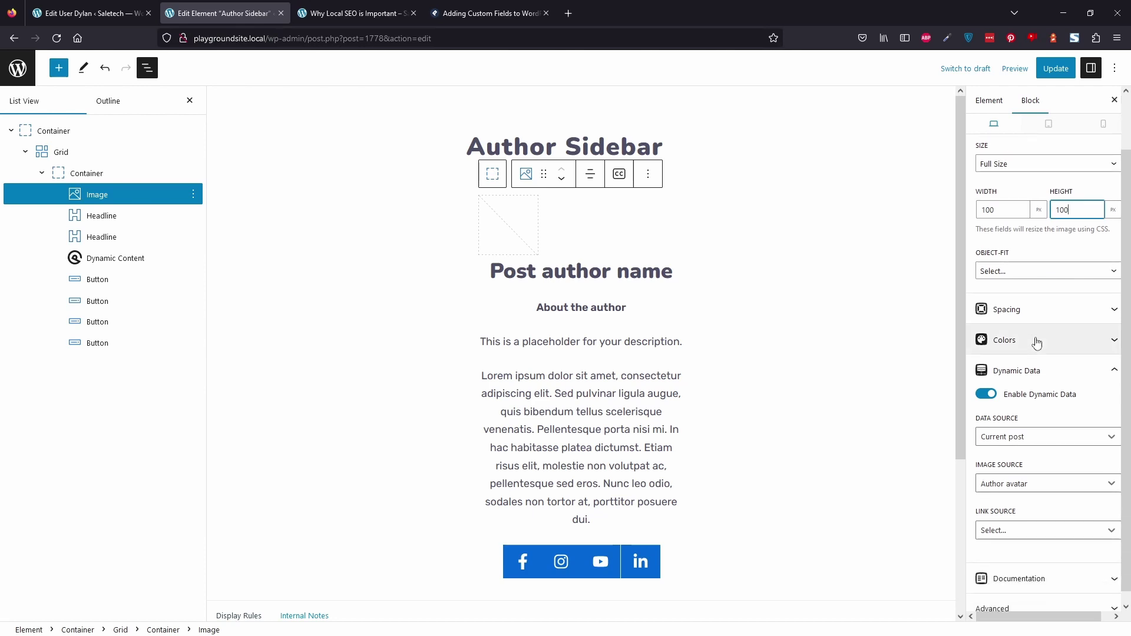
scroll(1037, 343, "down", 1)
key("ctrl+a")
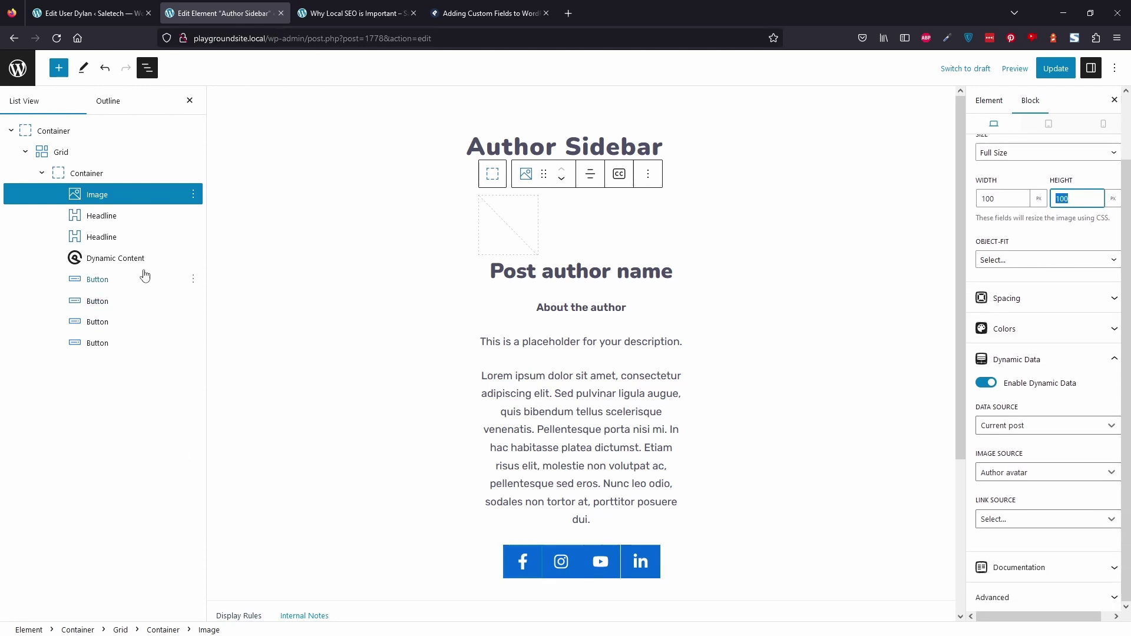
Step: Add a Container block after the author description and move the description into it
left_click(161, 260)
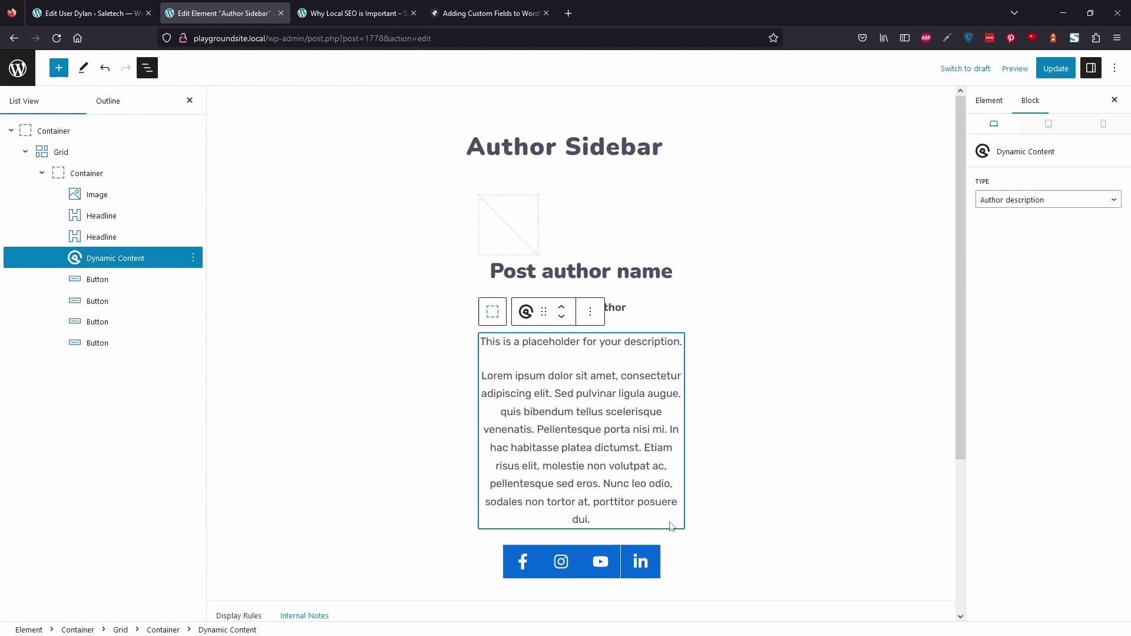
key("Return")
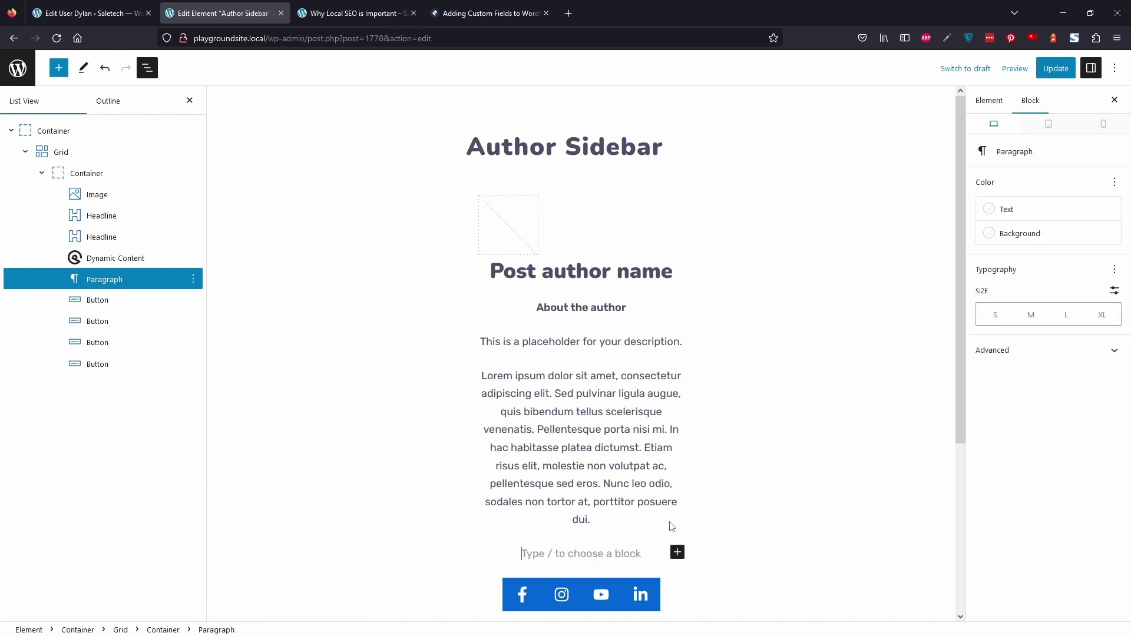
type("/conta")
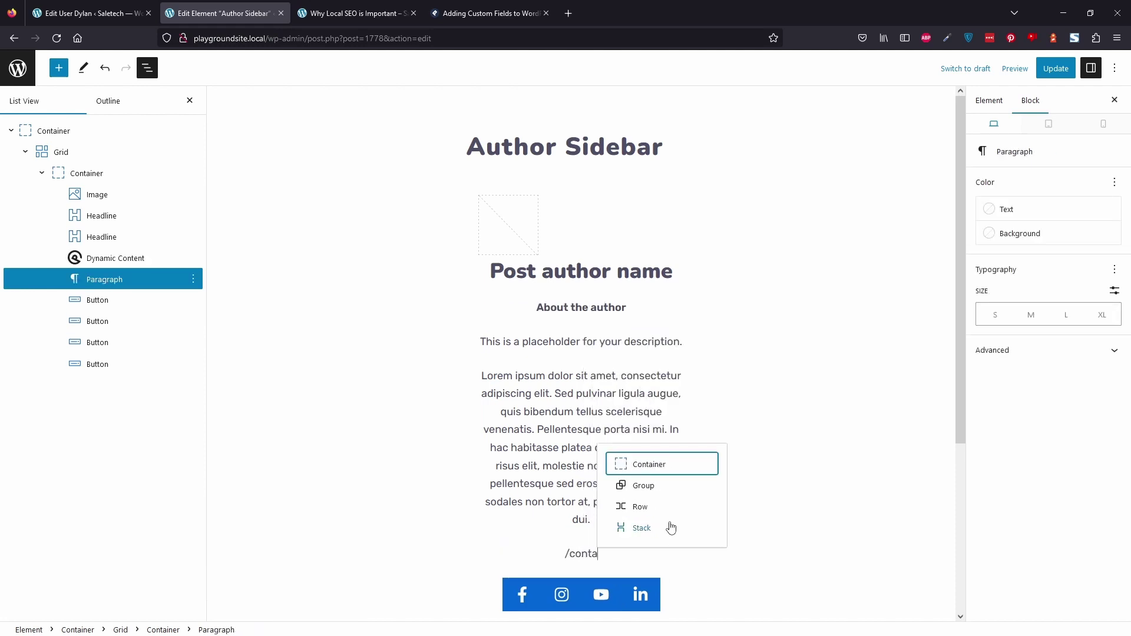
left_click(654, 465)
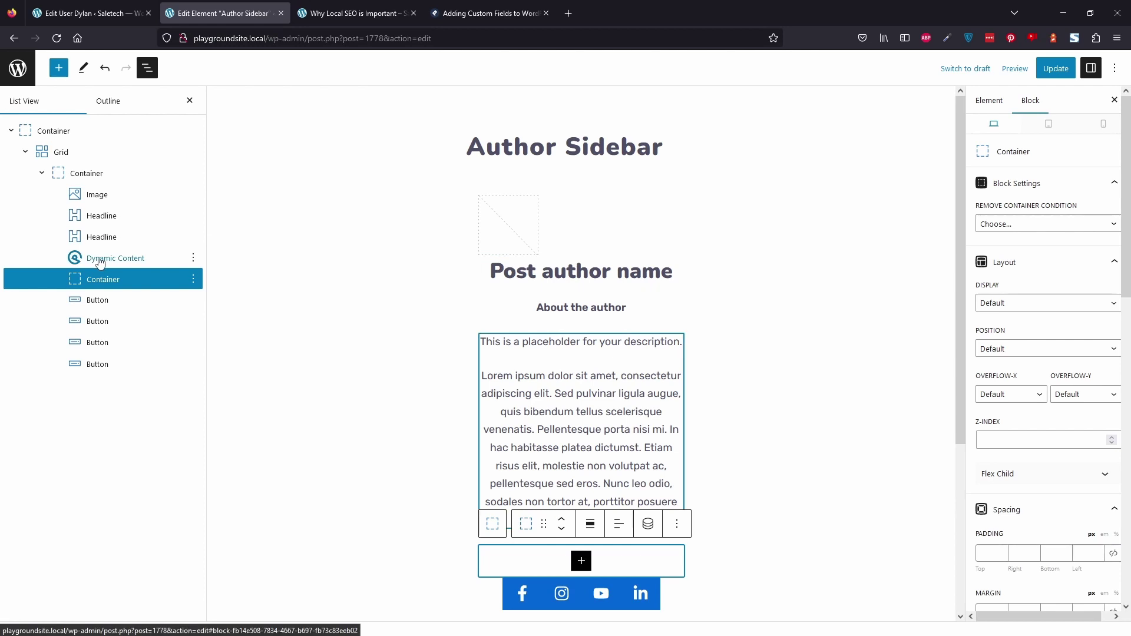
left_click_drag(79, 262, 114, 268)
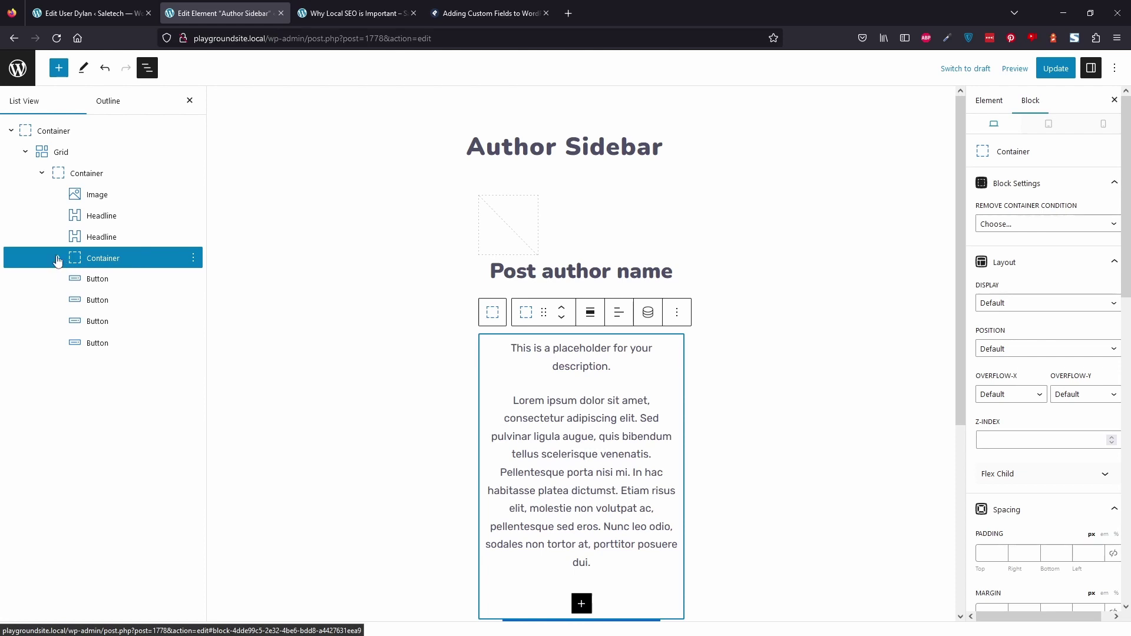
scroll(426, 240, "down", 2)
Step: Give the description's container 30 px bottom padding, save, and view the post
left_click(619, 366)
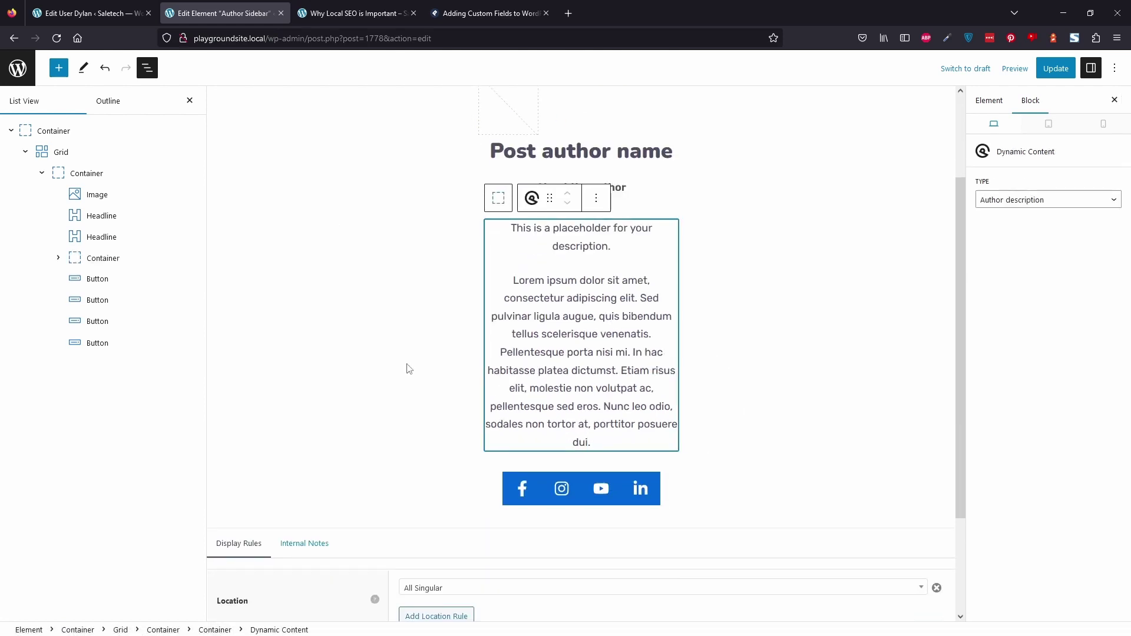
left_click(147, 257)
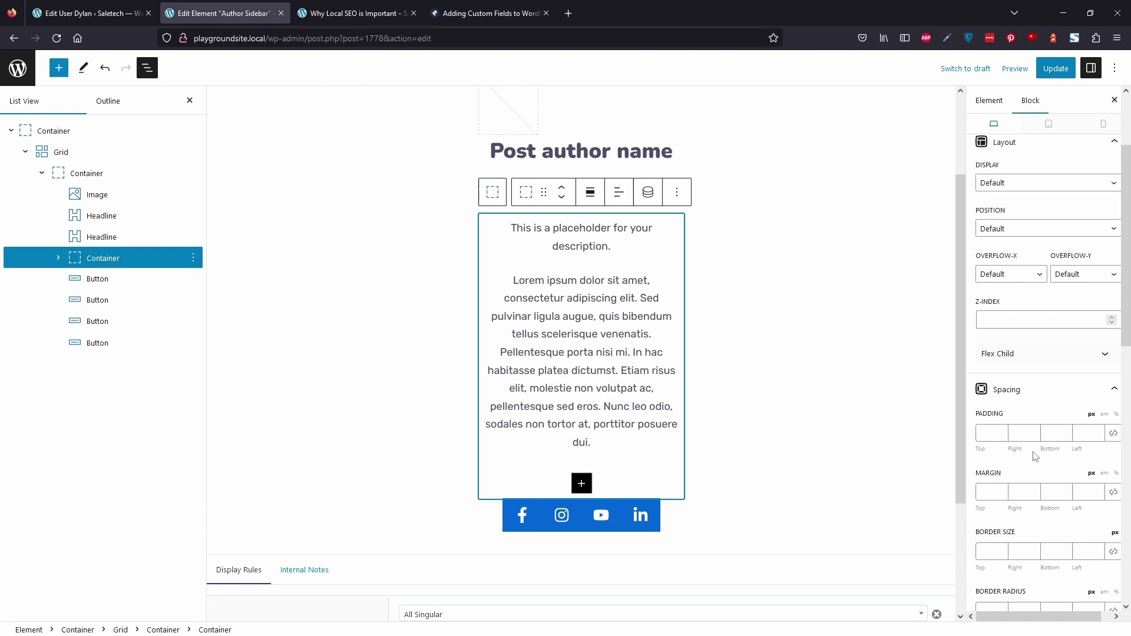
left_click(1050, 438)
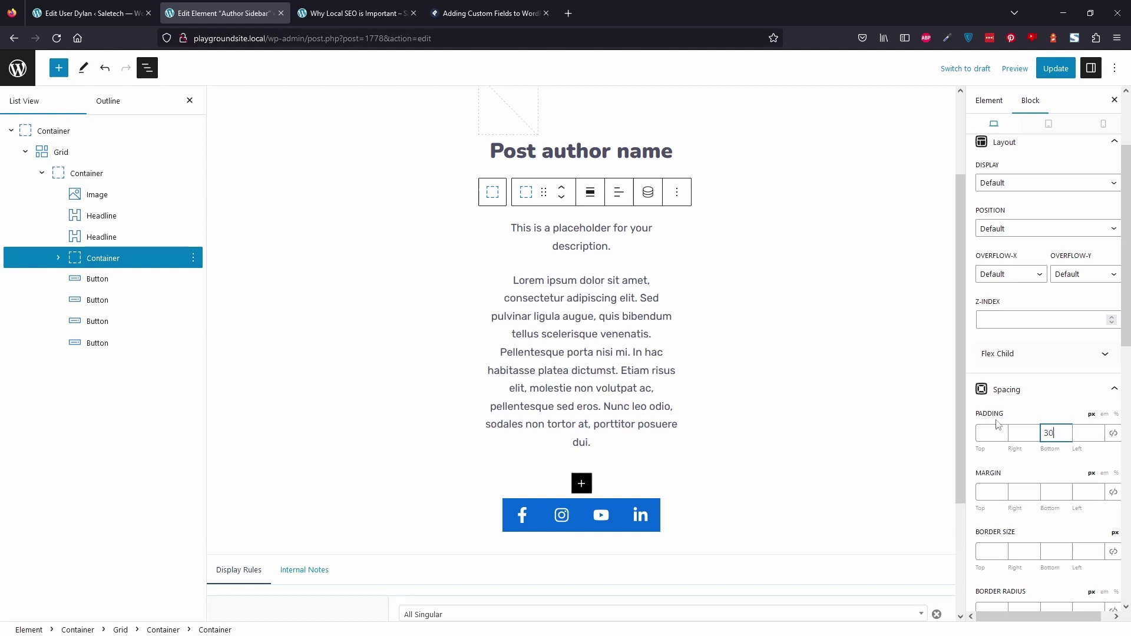
left_click(999, 440)
left_click(1053, 77)
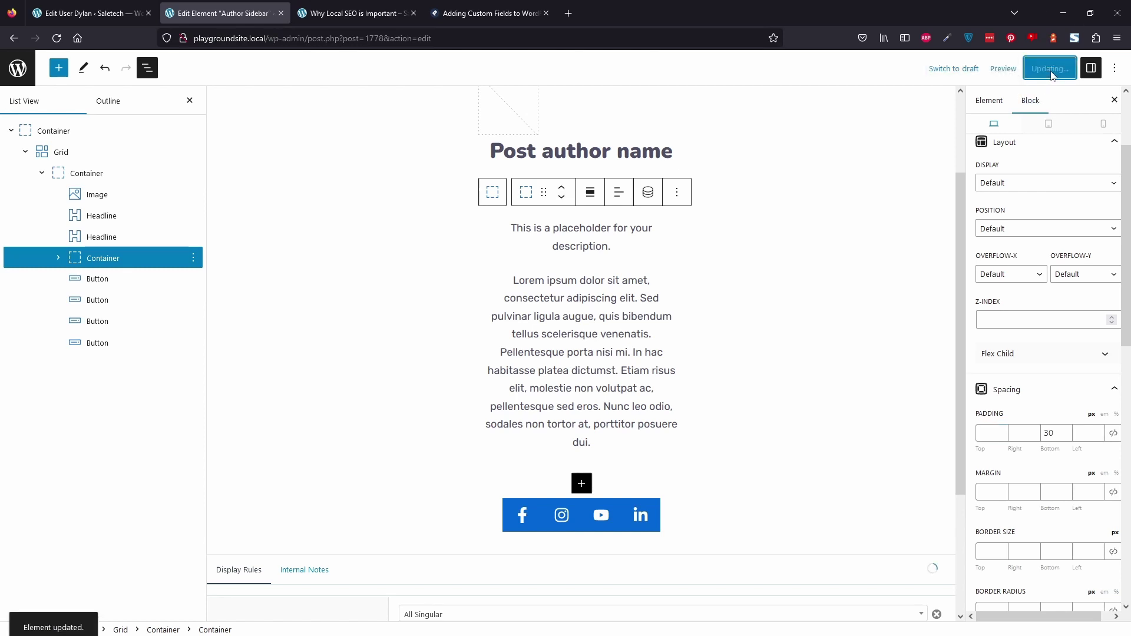
left_click(324, 8)
Step: Reload the post to preview the updated author box in the sidebar
left_click(56, 40)
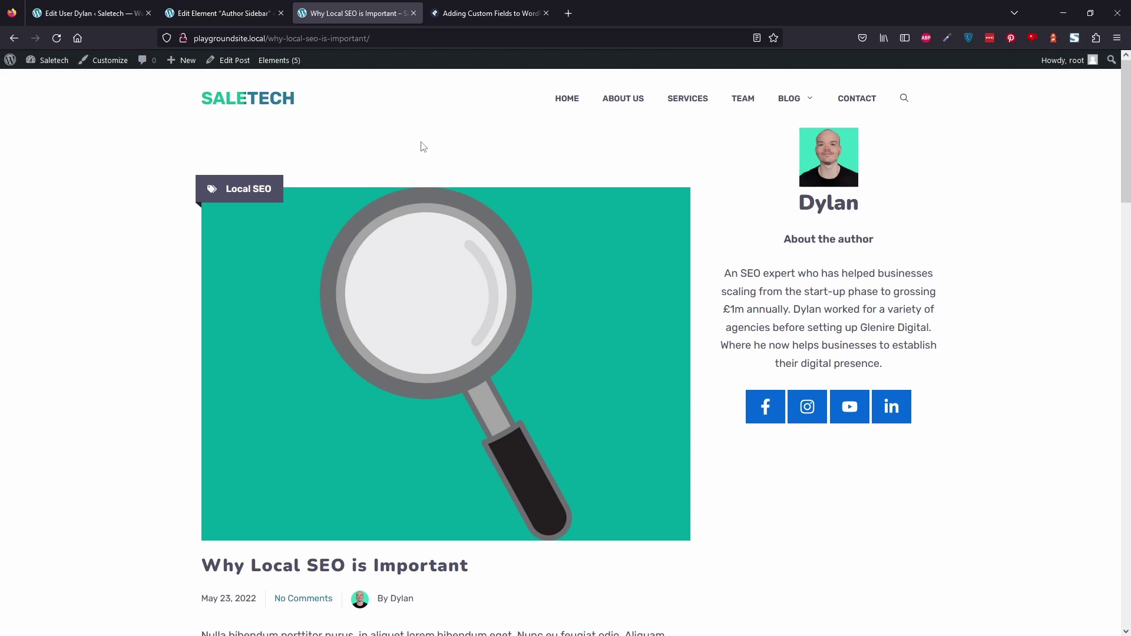
Step: Set the About the author headline's bottom margin to 5 px and update the element
left_click(221, 13)
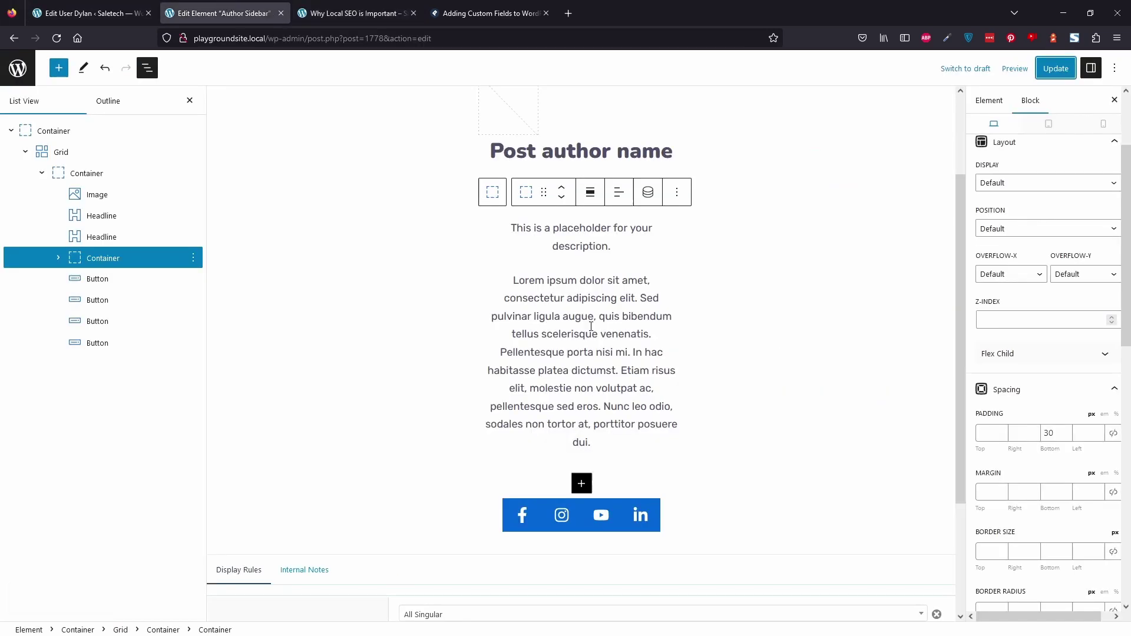
left_click(615, 304)
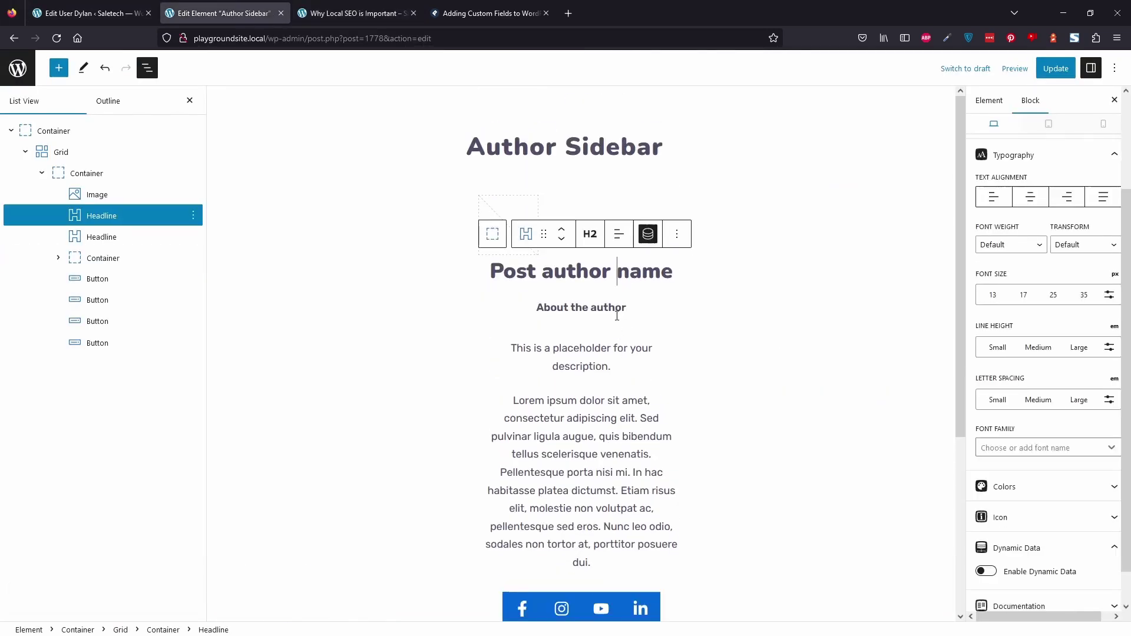
scroll(1069, 436, "down", 1)
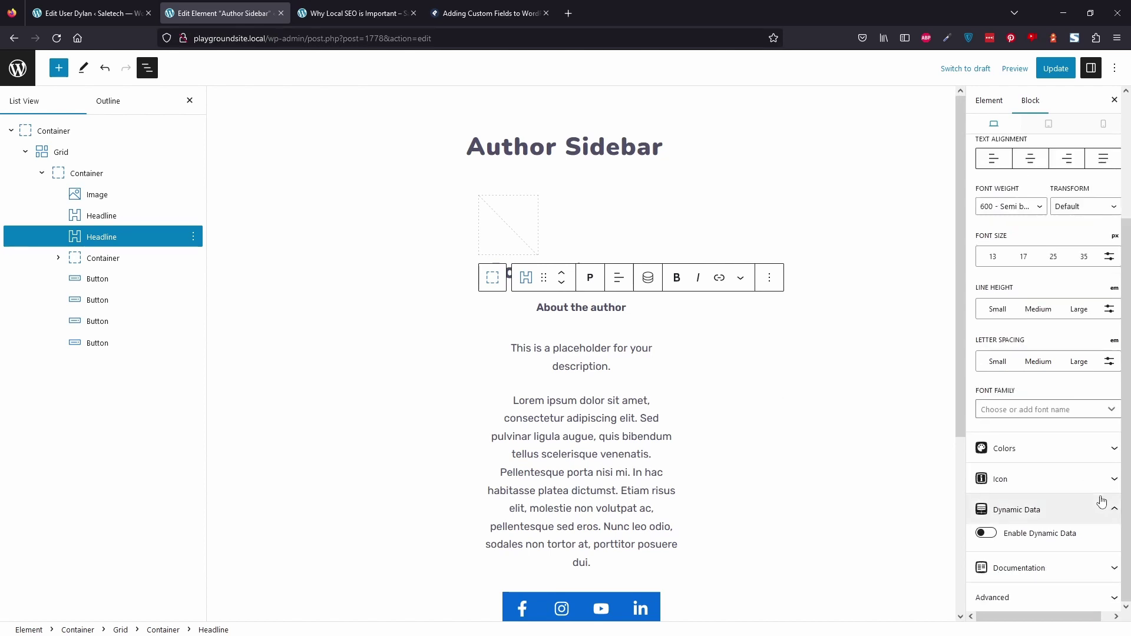
scroll(1079, 387, "up", 3)
scroll(1079, 387, "up", 1)
left_click(1061, 213)
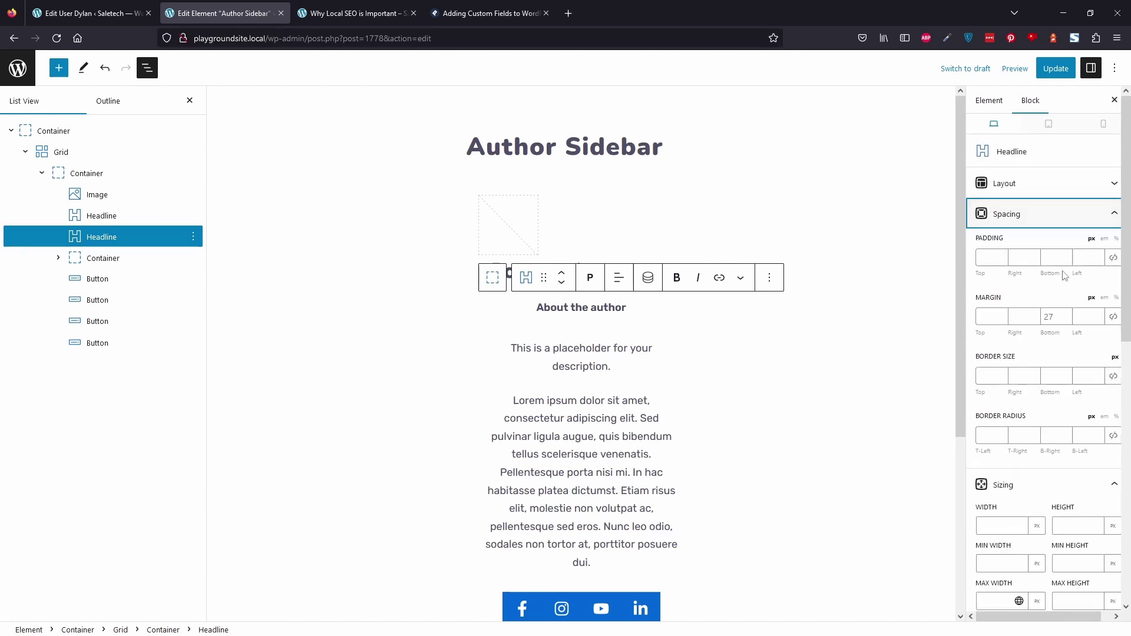
left_click(1046, 318)
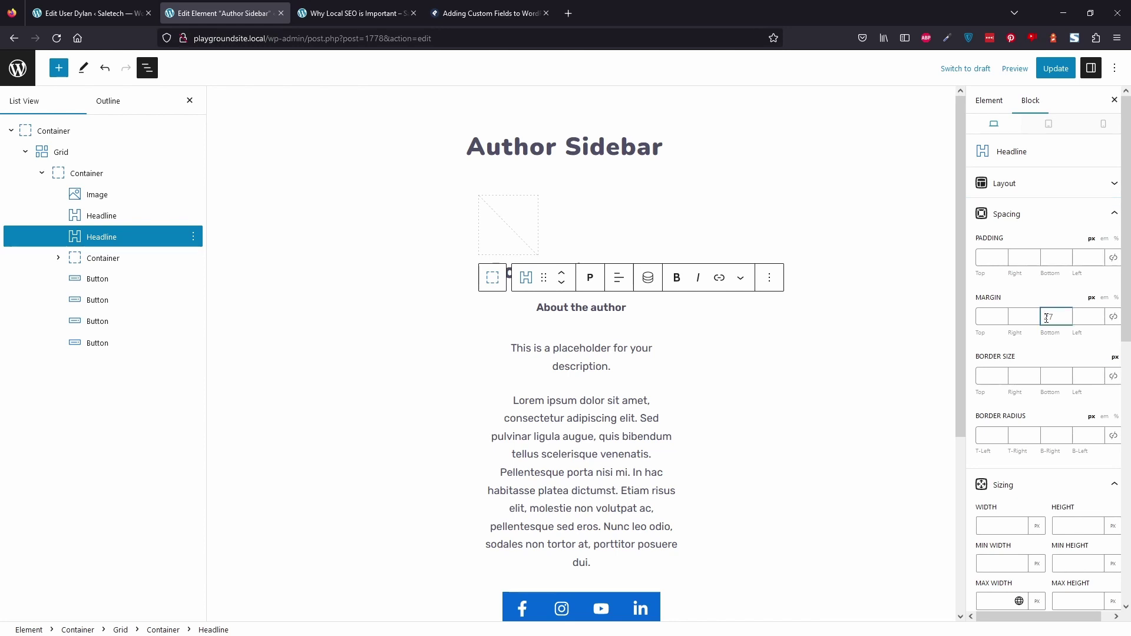
type("5")
left_click(1056, 68)
Step: Set the outer author-box container's background colour to the light grey var(--base-2)
left_click(153, 139)
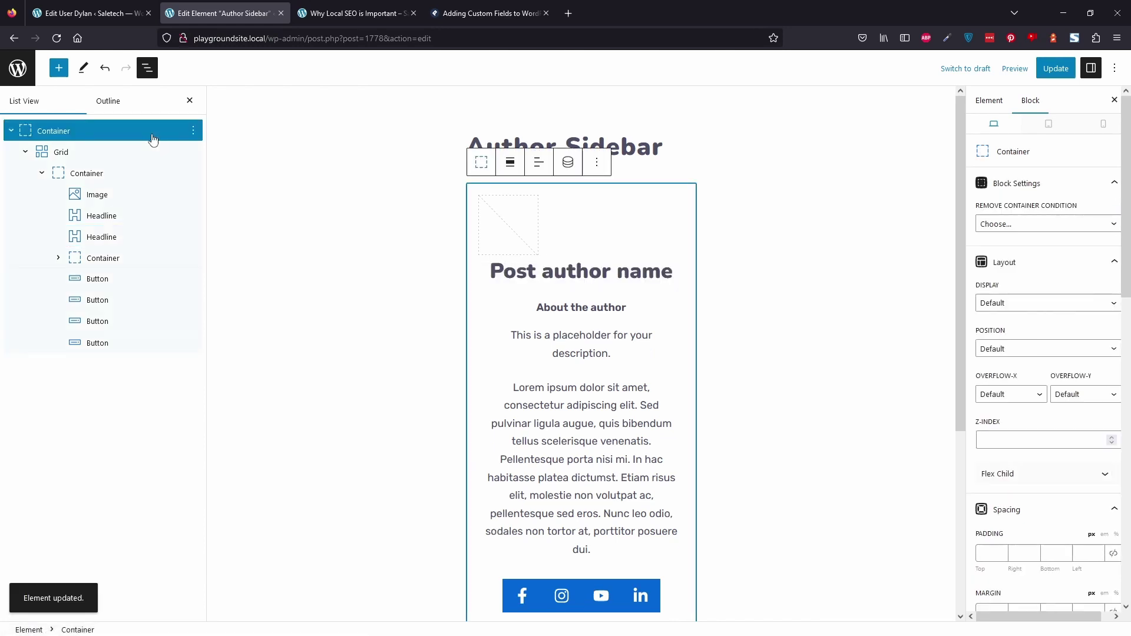
scroll(1055, 518, "down", 10)
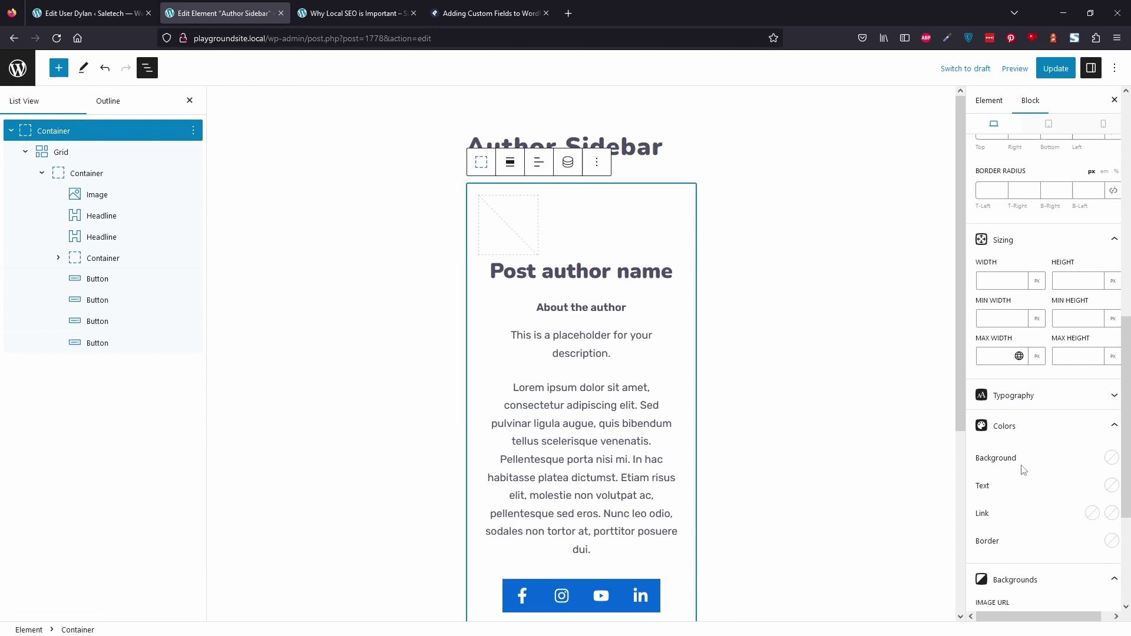
scroll(1029, 463, "down", 1)
scroll(1030, 462, "down", 1)
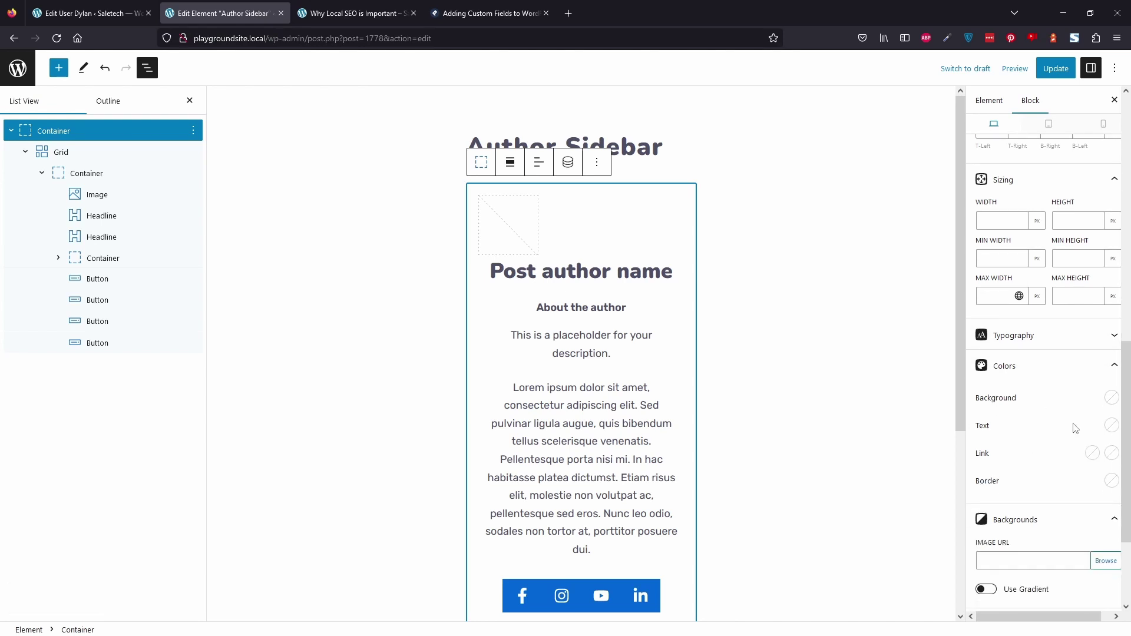
left_click(1110, 404)
left_click(1042, 368)
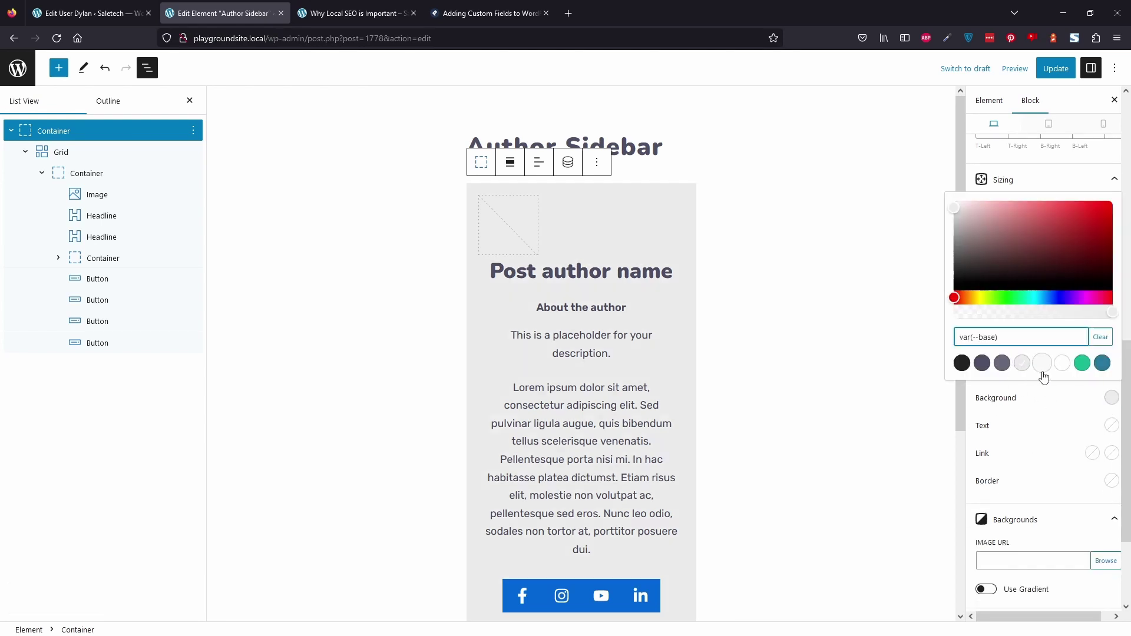
left_click(1026, 368)
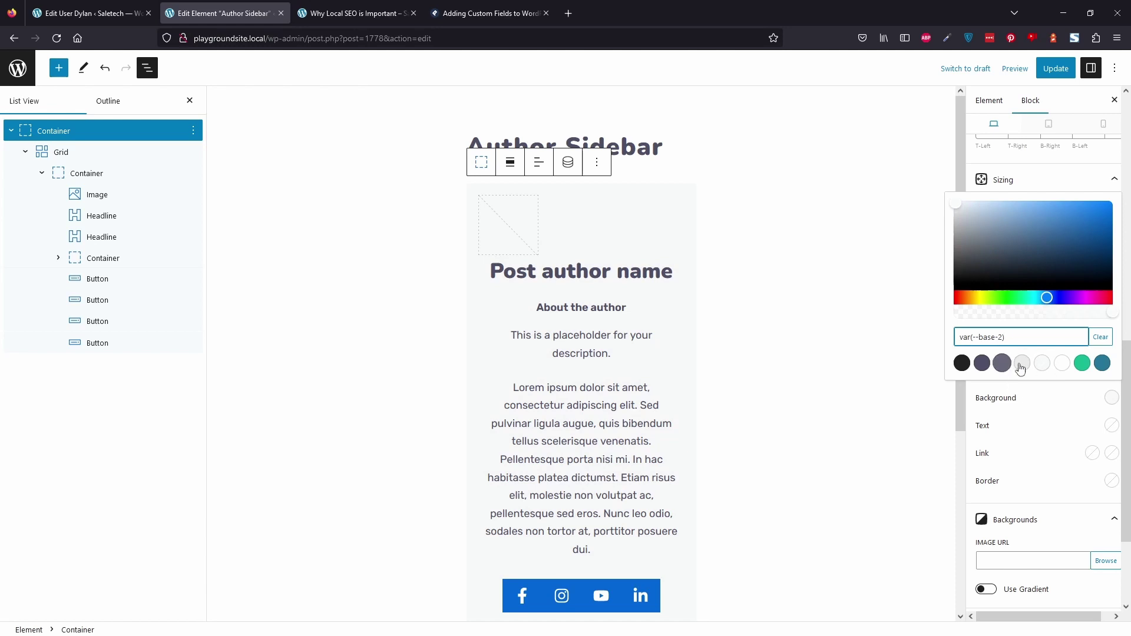
left_click(971, 428)
Step: Reload the 'Why Local SEO is Important' post to see the grey background
left_click(354, 13)
left_click(59, 40)
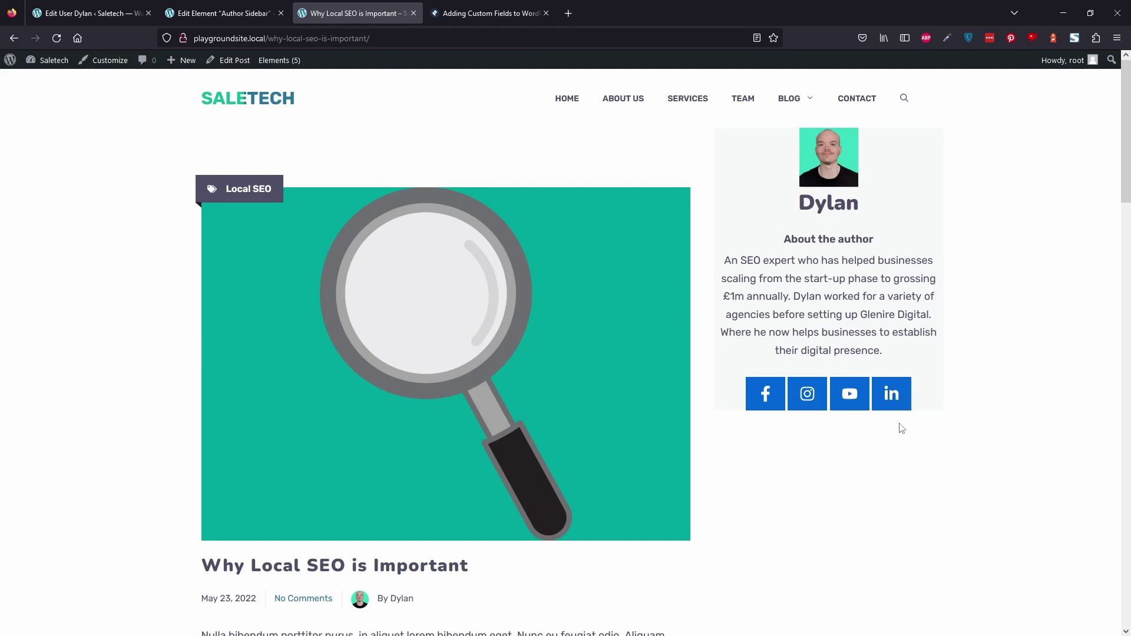
Step: Give the outer container 45 px top/bottom and 10 px side padding, and 200 px top margin
left_click(177, 13)
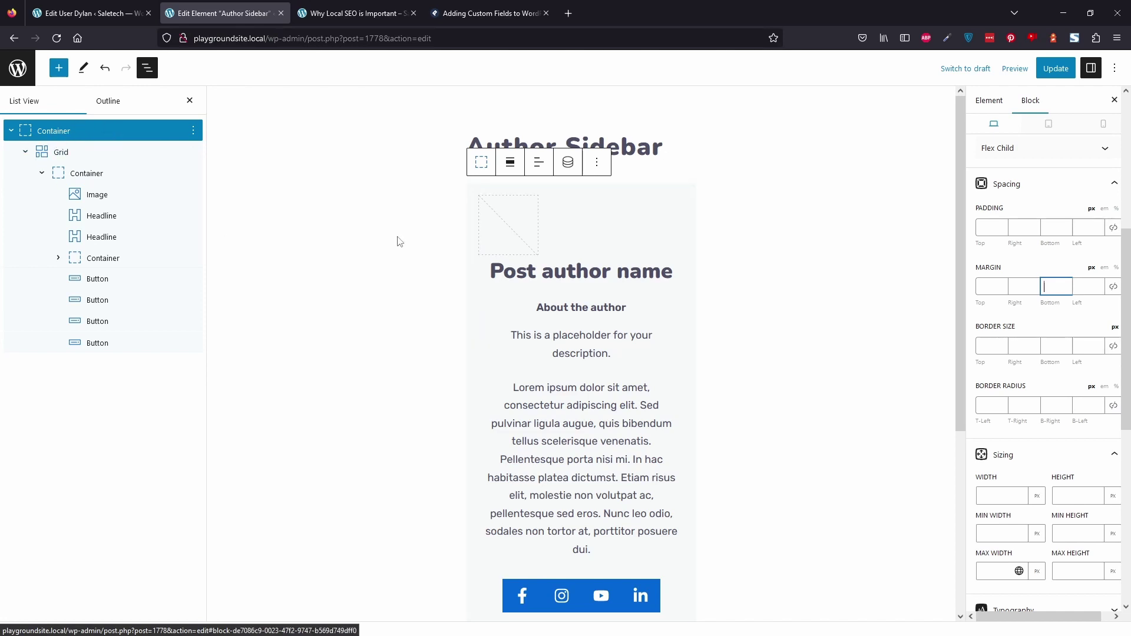
left_click(990, 229)
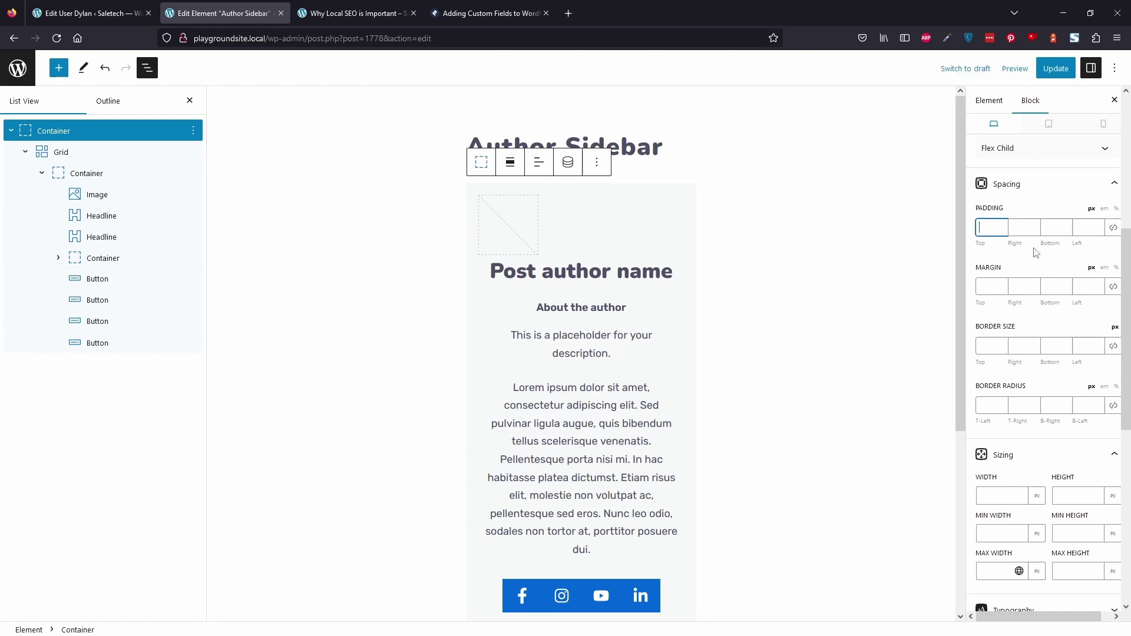
type("45")
left_click(1057, 226)
left_click(1023, 228)
type("10")
key("Tab")
key("Tab")
type("1")
key("Tab")
type("200")
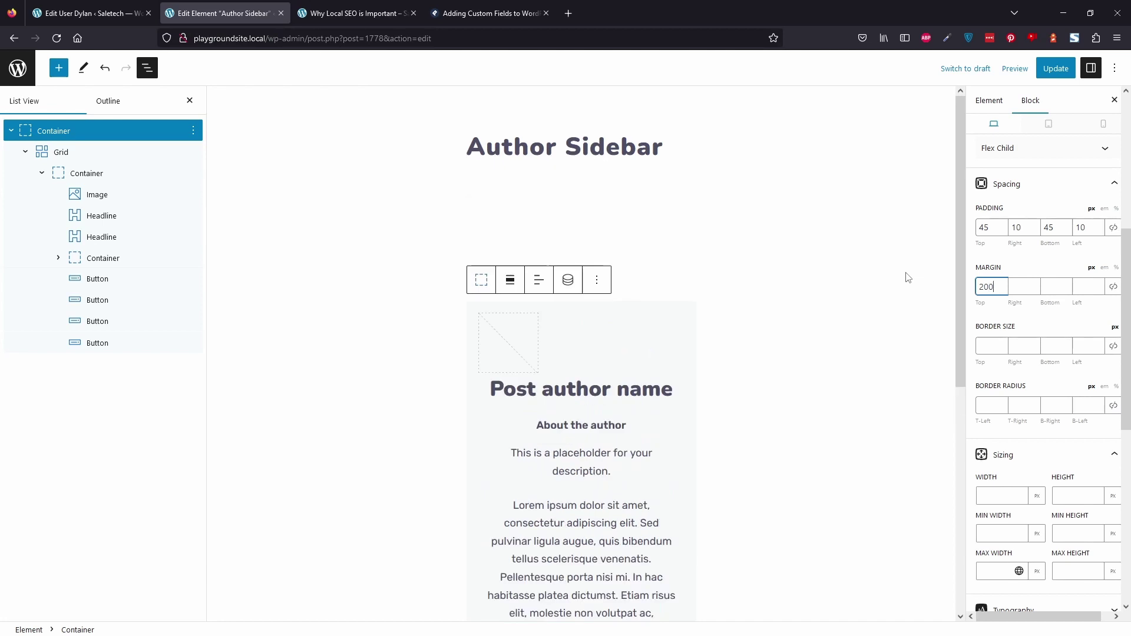
Step: Update the element, then scroll the post to inspect the lowered, padded author box
left_click(1055, 68)
left_click(356, 13)
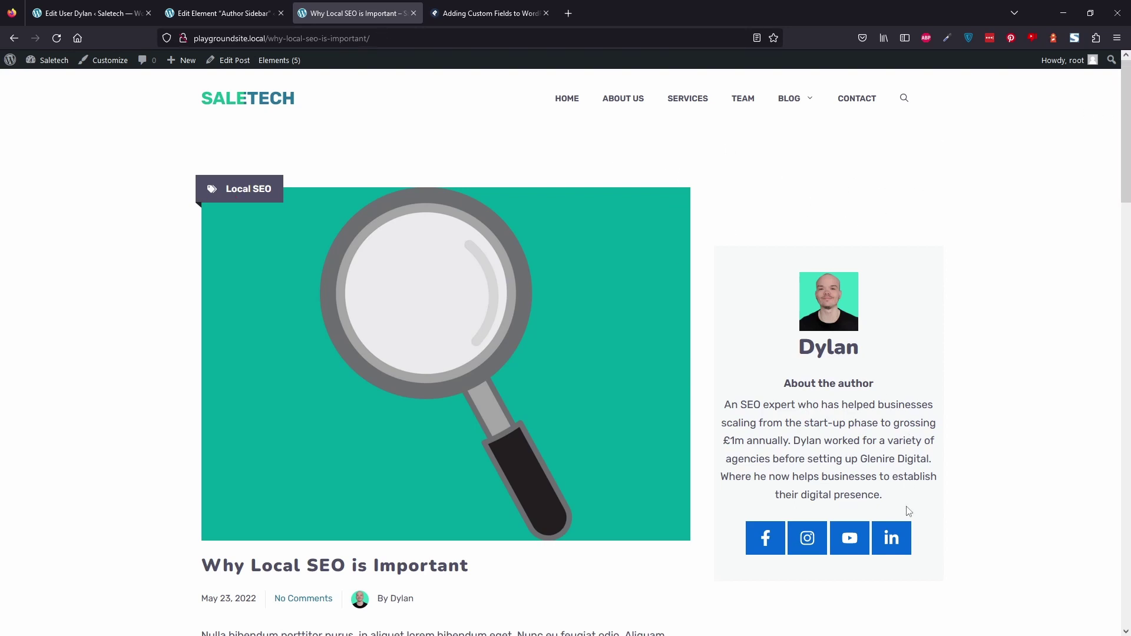
scroll(909, 512, "down", 1)
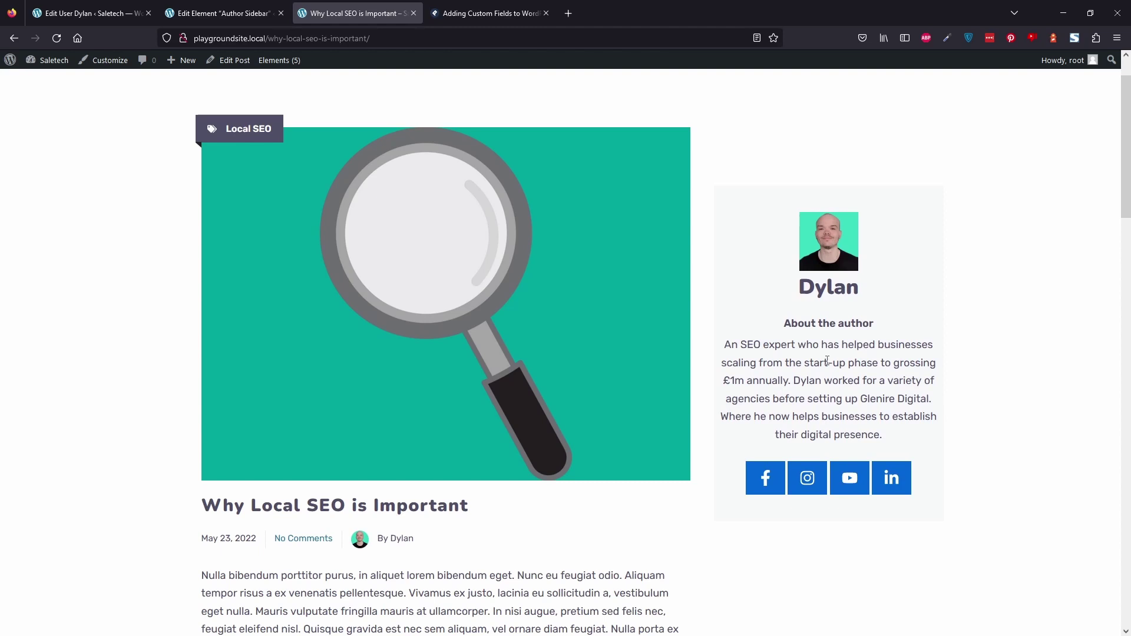
scroll(827, 361, "up", 1)
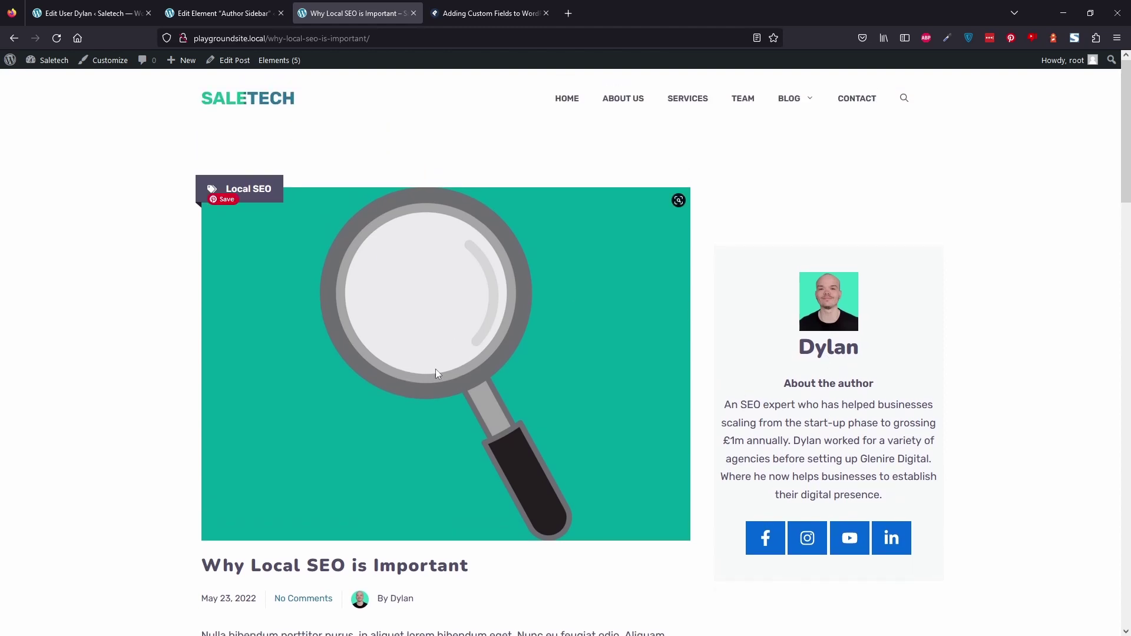
scroll(391, 594, "down", 2)
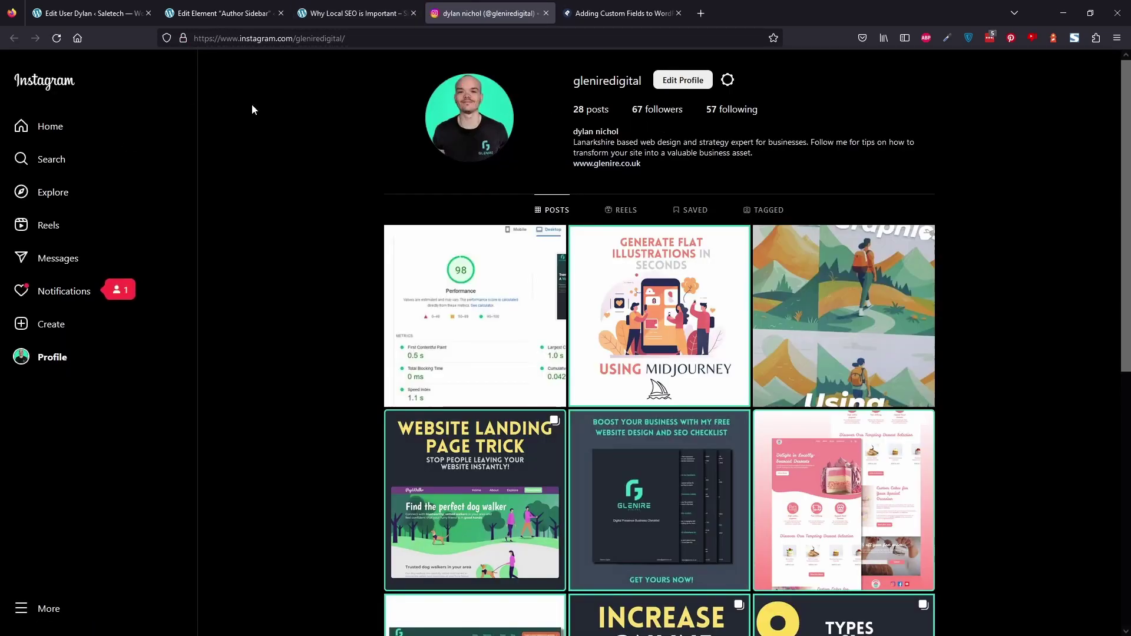
Step: Return from the Instagram profile to the Author Sidebar element editor
left_click(260, 6)
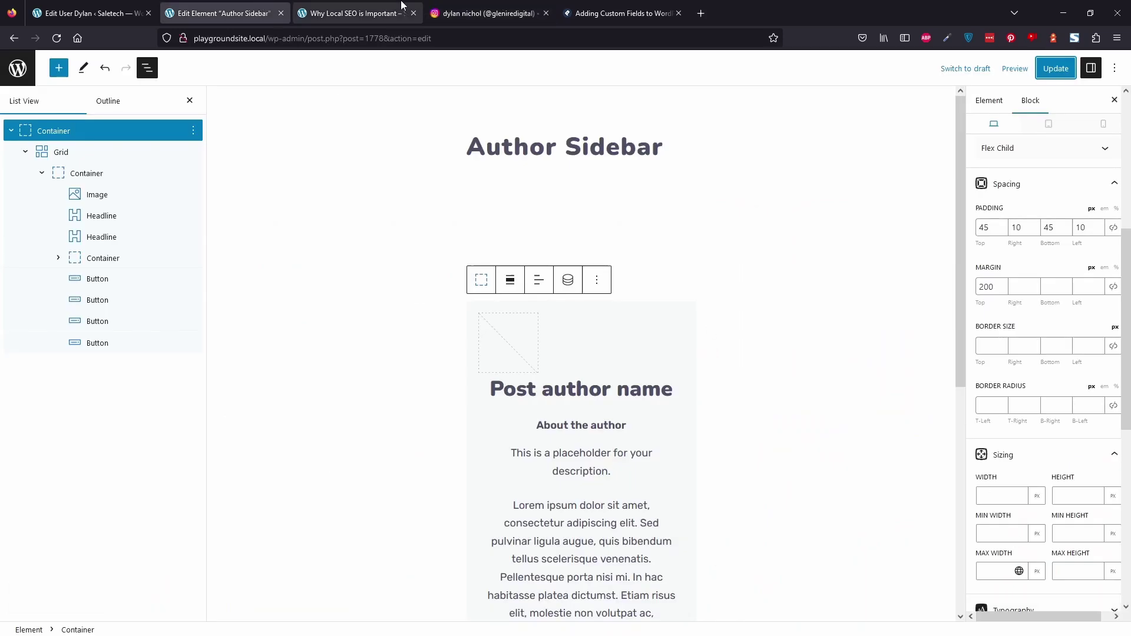
Step: Return to the post and review the author box's name and bio text in the sidebar
left_click(349, 6)
scroll(848, 486, "up", 2)
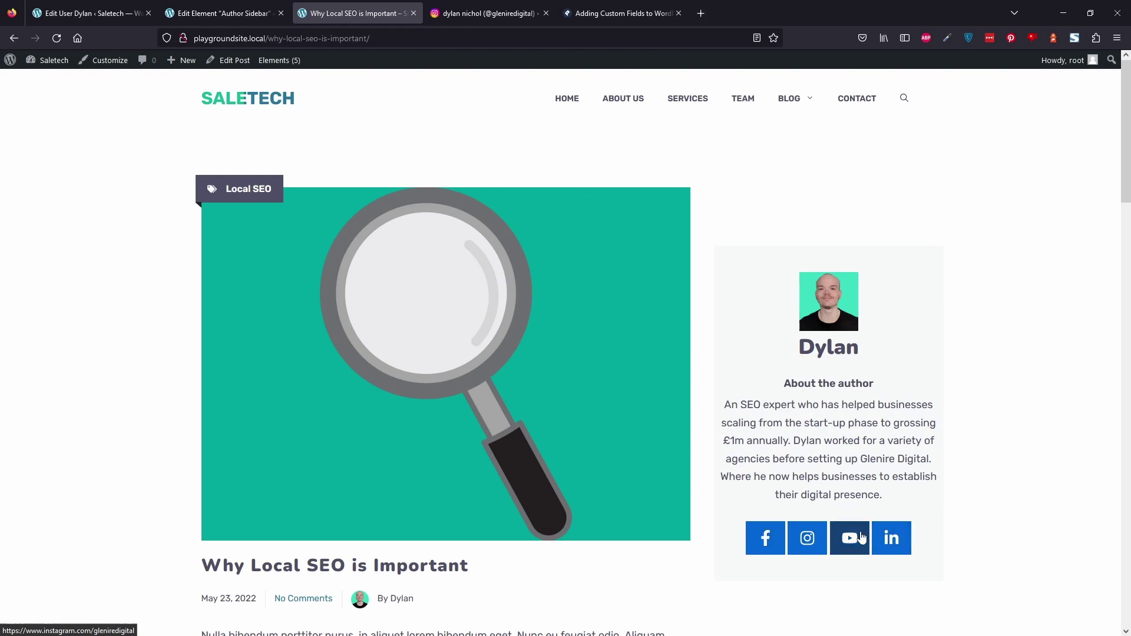
left_click_drag(883, 496, 731, 441)
left_click(747, 409)
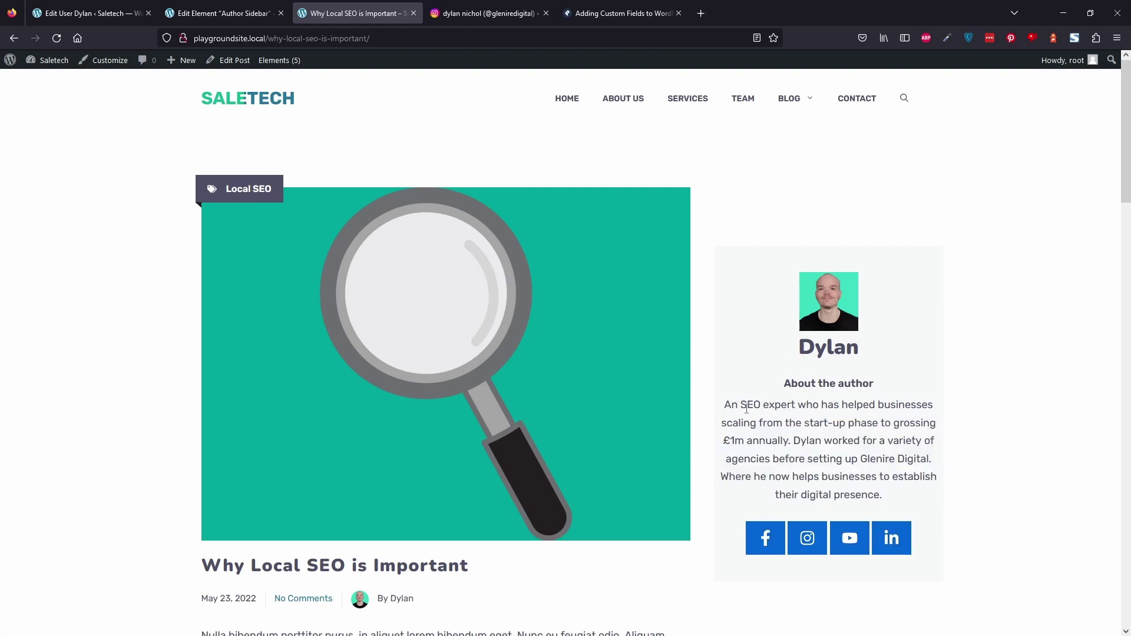
left_click_drag(728, 400, 890, 476)
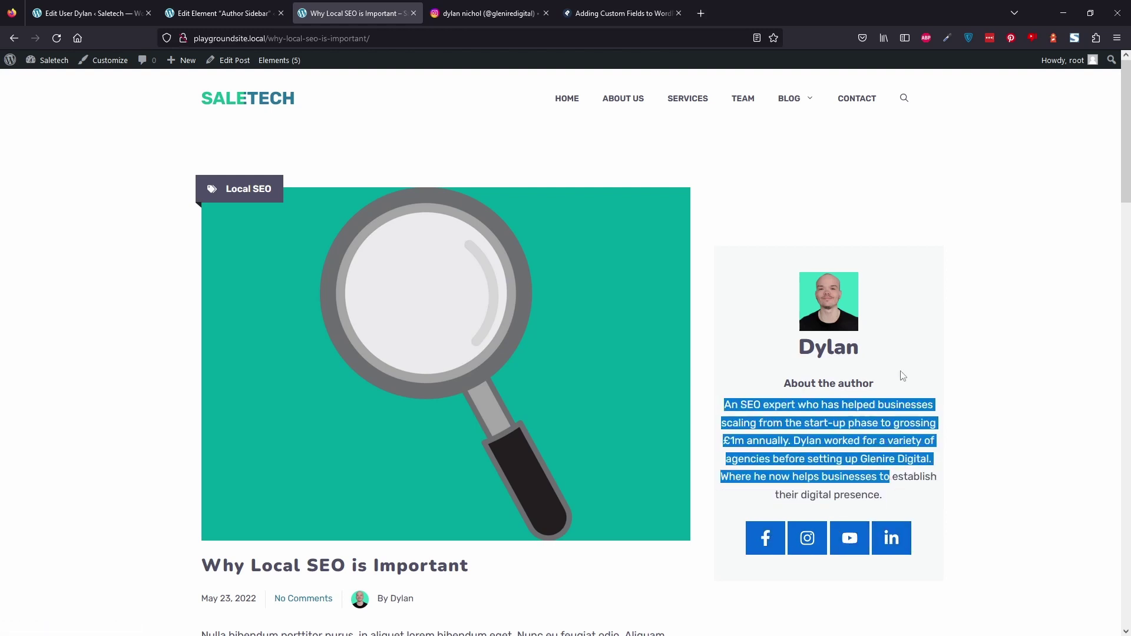
left_click_drag(879, 348, 818, 285)
left_click(881, 304)
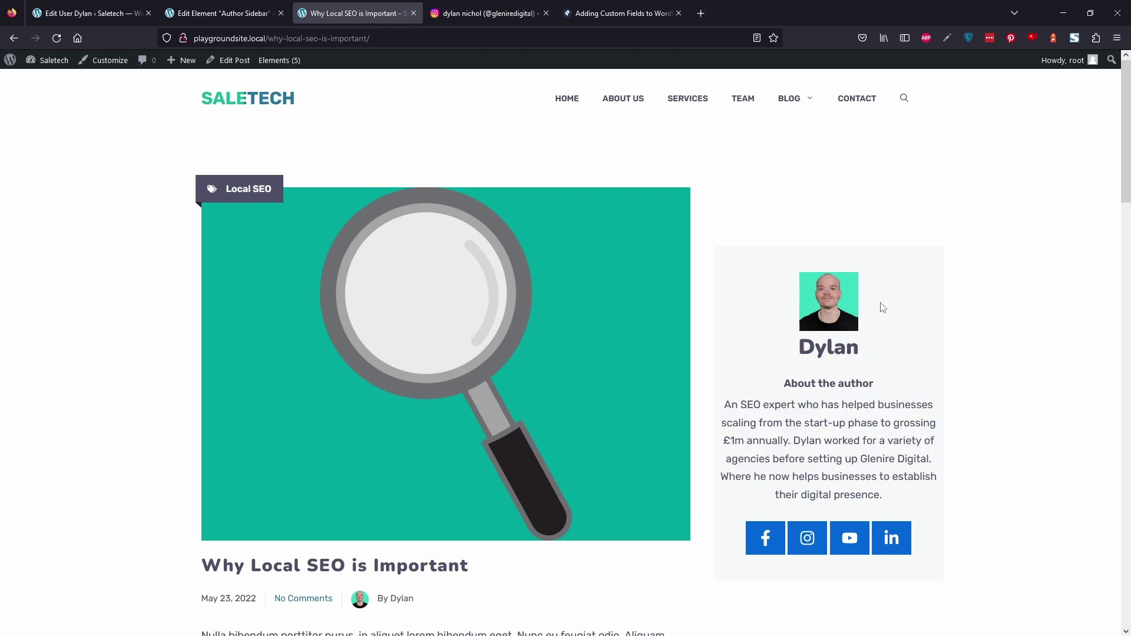